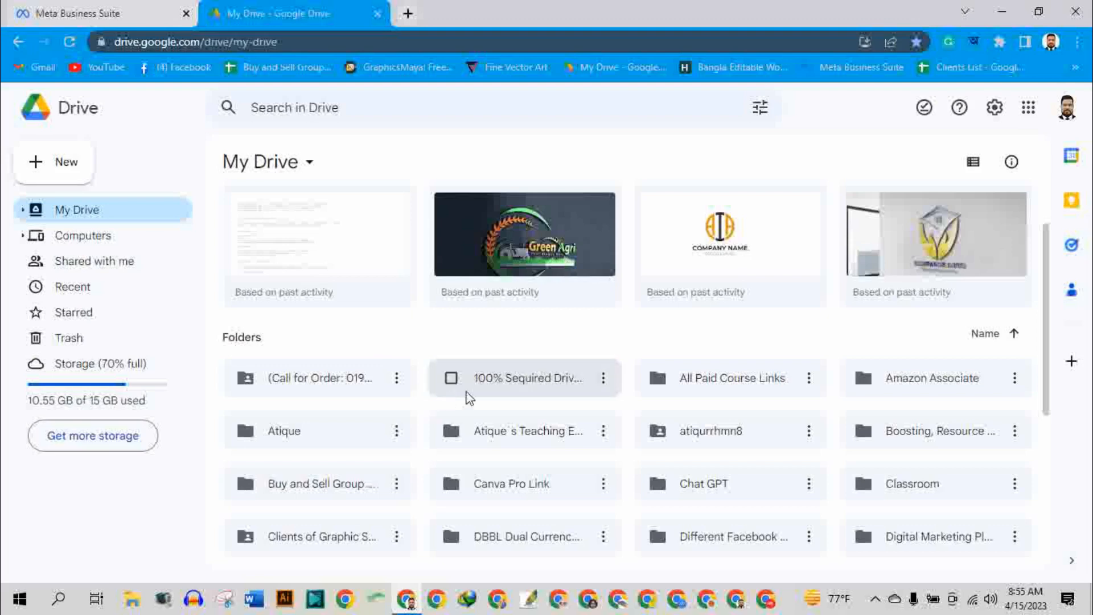
Look through the suggested files and the full list of folders in My Drive.
scroll(466, 395, "down", 5)
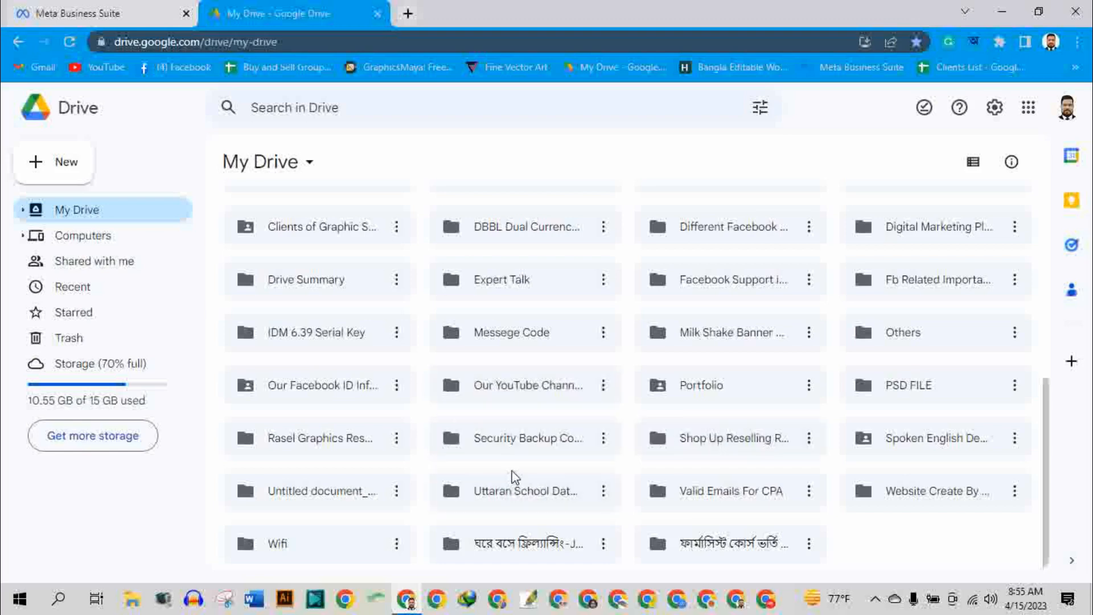
scroll(514, 476, "up", 5)
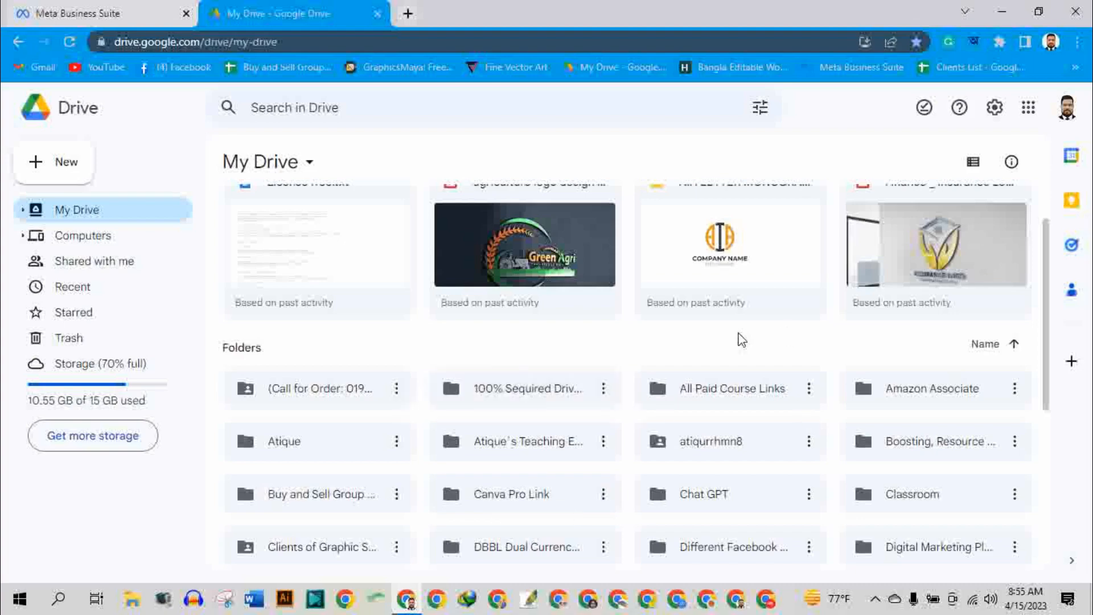
scroll(504, 385, "down", 5)
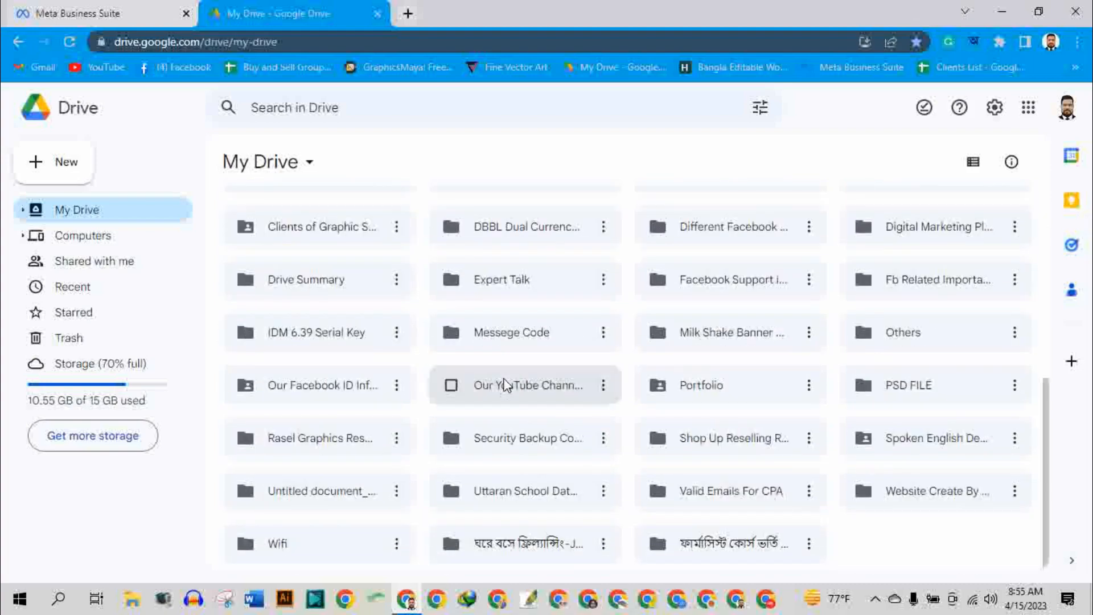
scroll(504, 384, "up", 7)
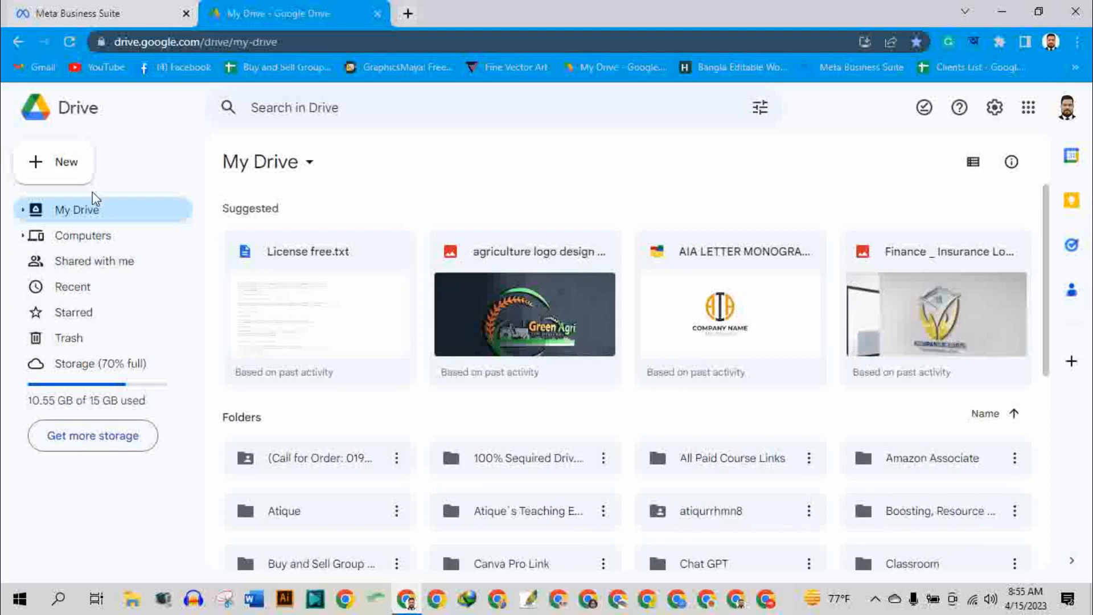
scroll(313, 443, "down", 1)
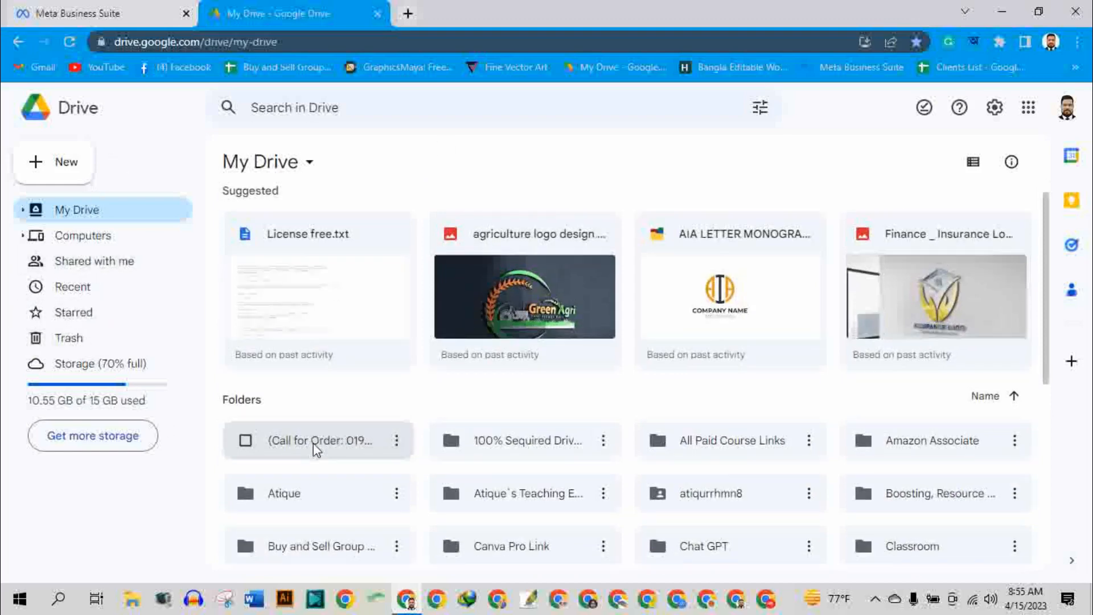
scroll(313, 443, "down", 6)
scroll(317, 450, "up", 7)
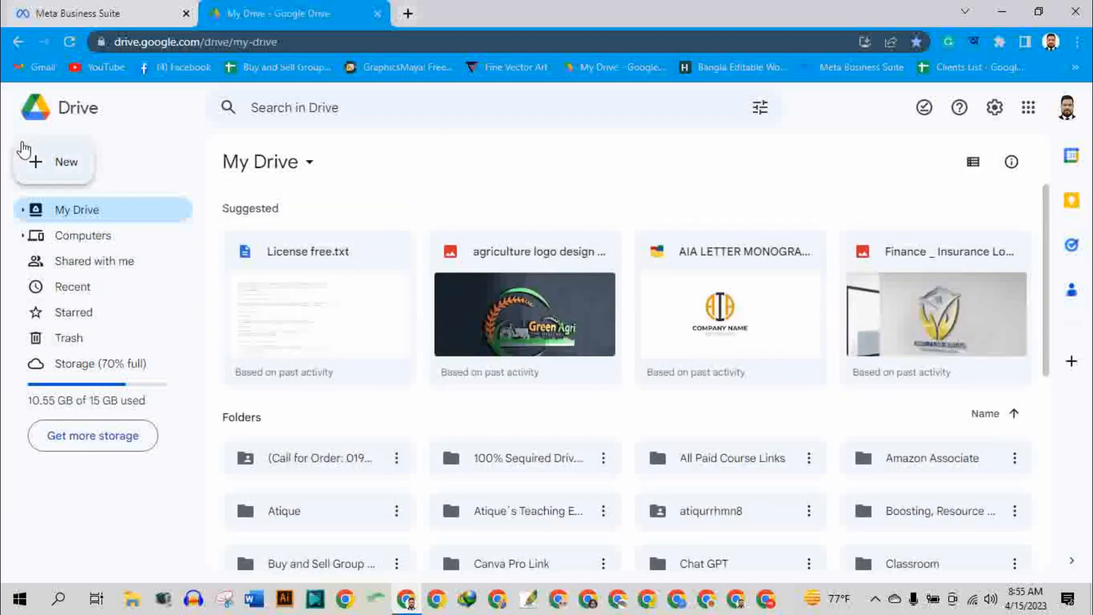
scroll(398, 431, "down", 7)
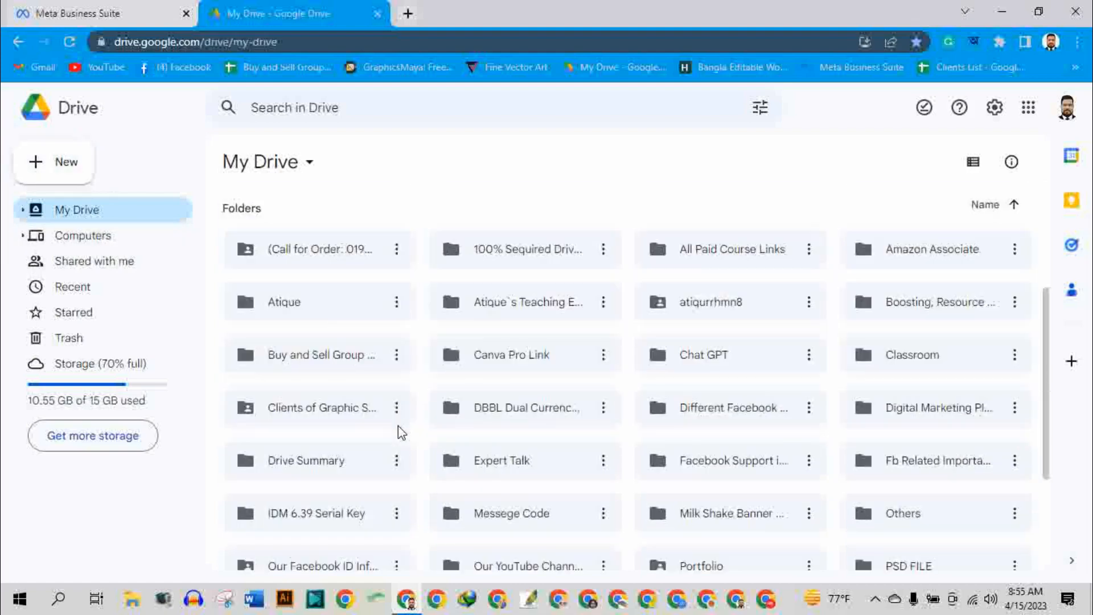
scroll(349, 343, "up", 7)
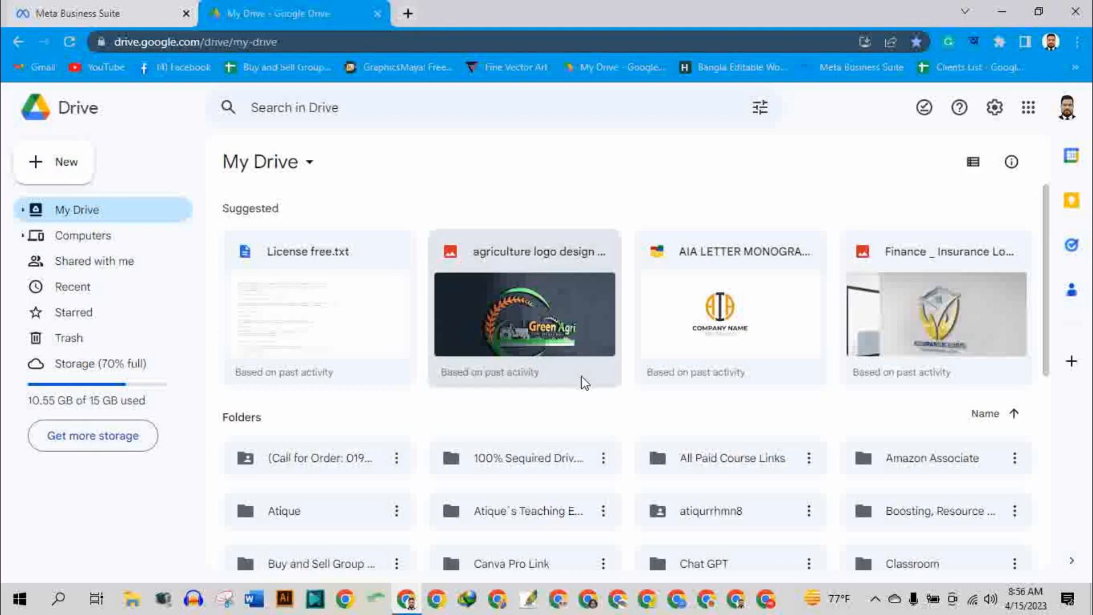
scroll(570, 370, "down", 4)
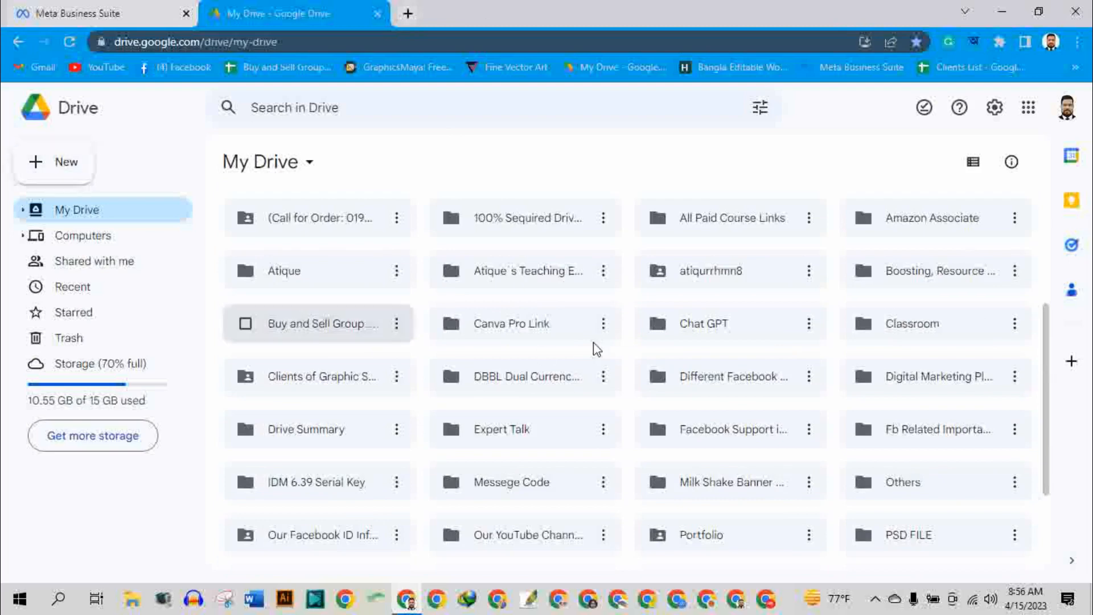
scroll(643, 361, "down", 3)
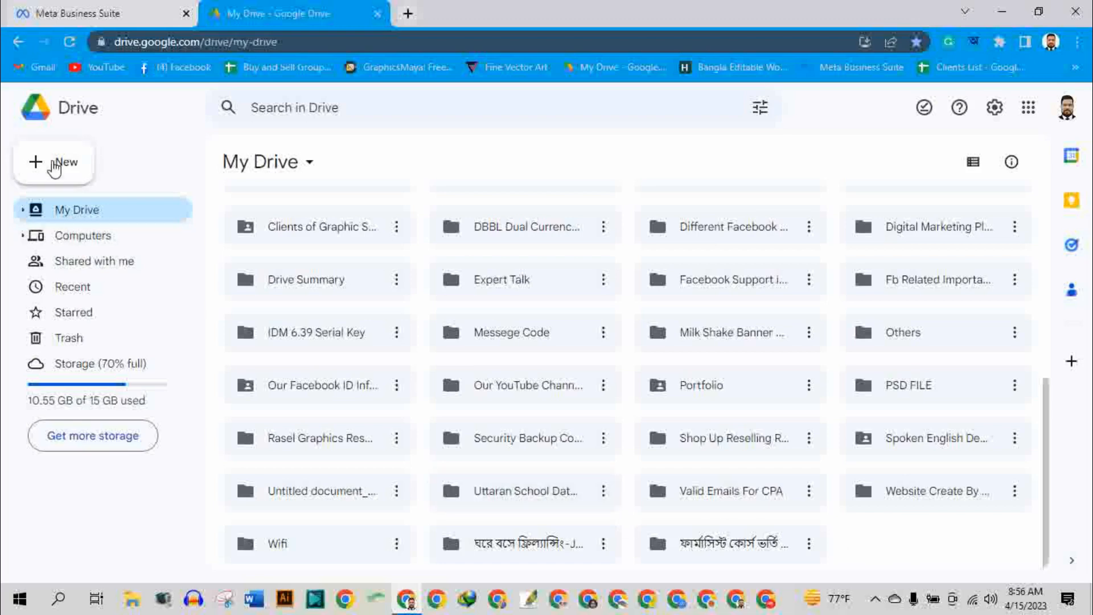
Review the options for creating or uploading items in My Drive, including the additional Google apps and connected services.
left_click(75, 164)
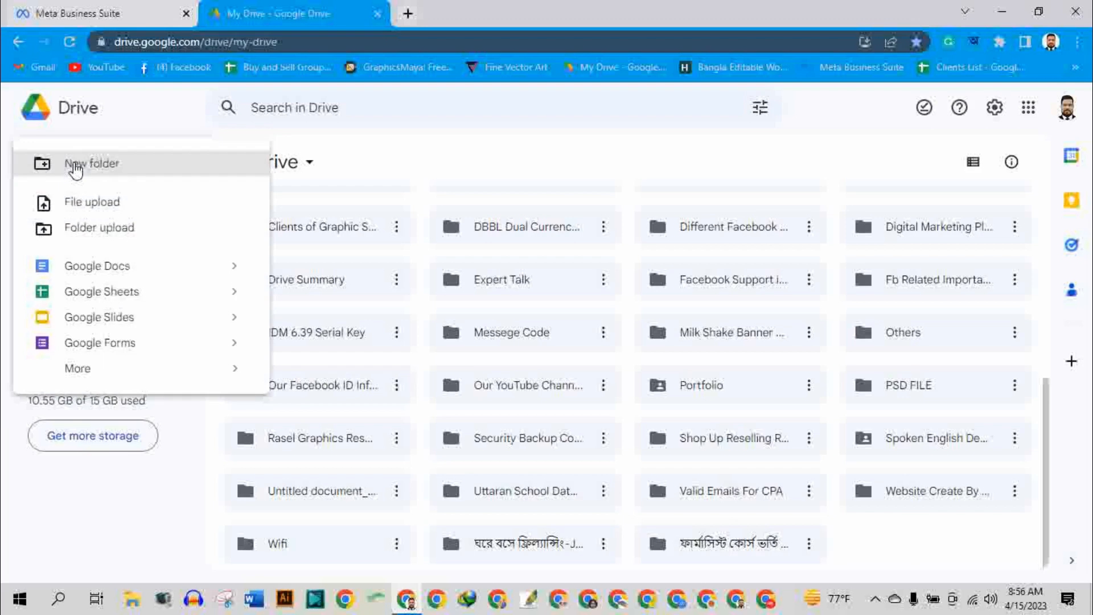
left_click(456, 173)
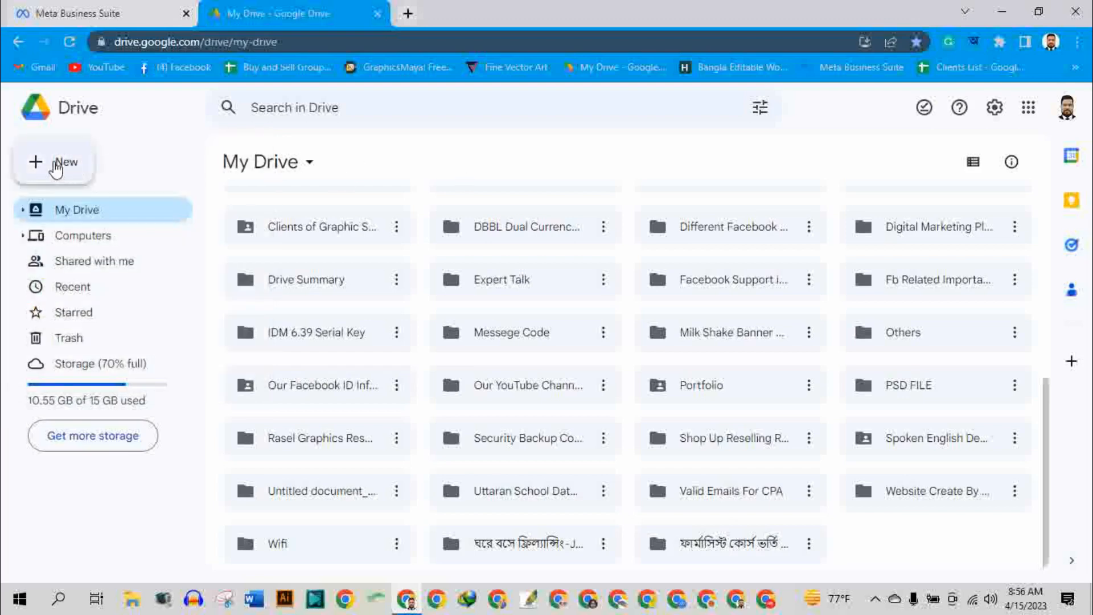
left_click(55, 168)
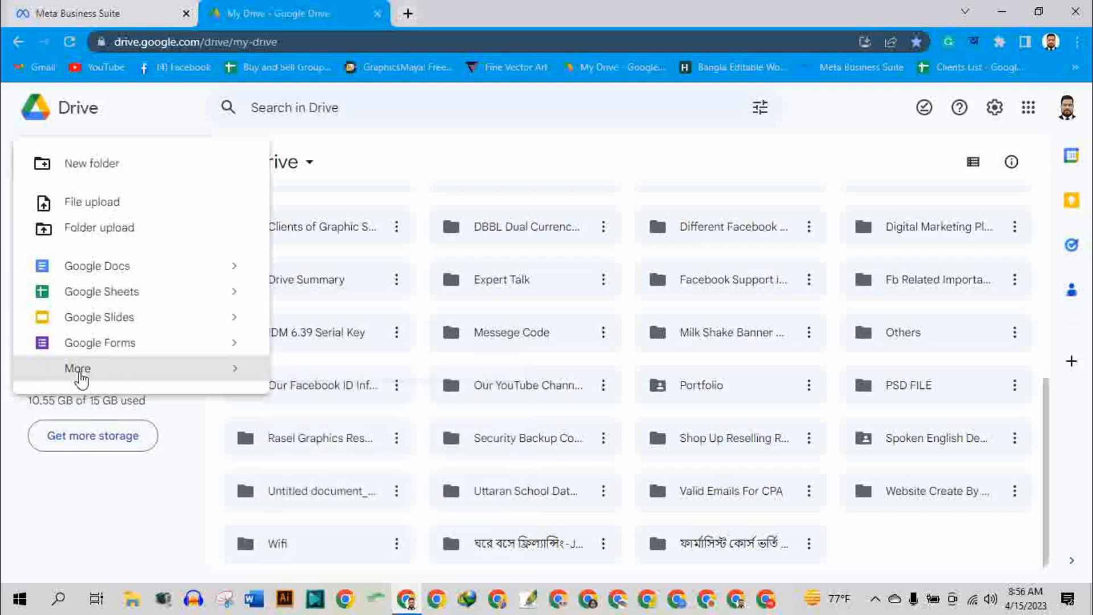
mouse_move(80, 378)
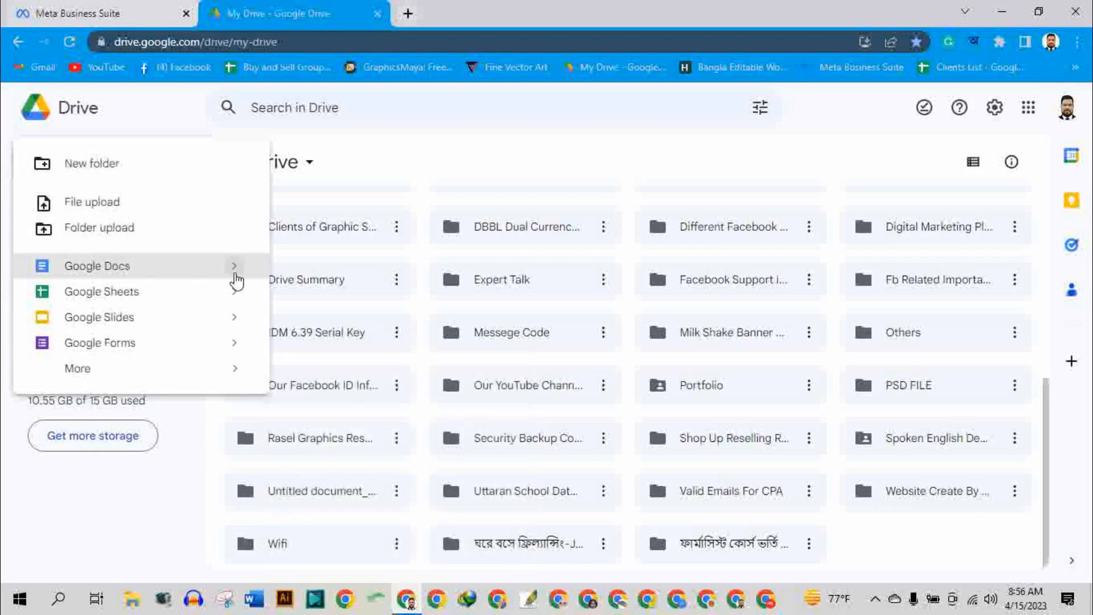
mouse_move(237, 271)
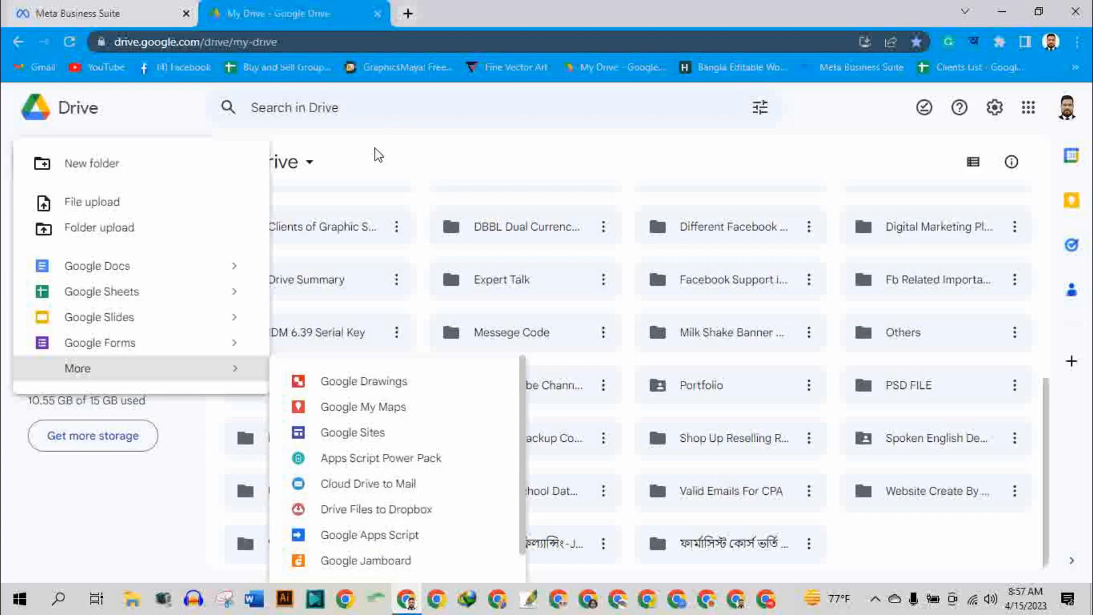
left_click(486, 160)
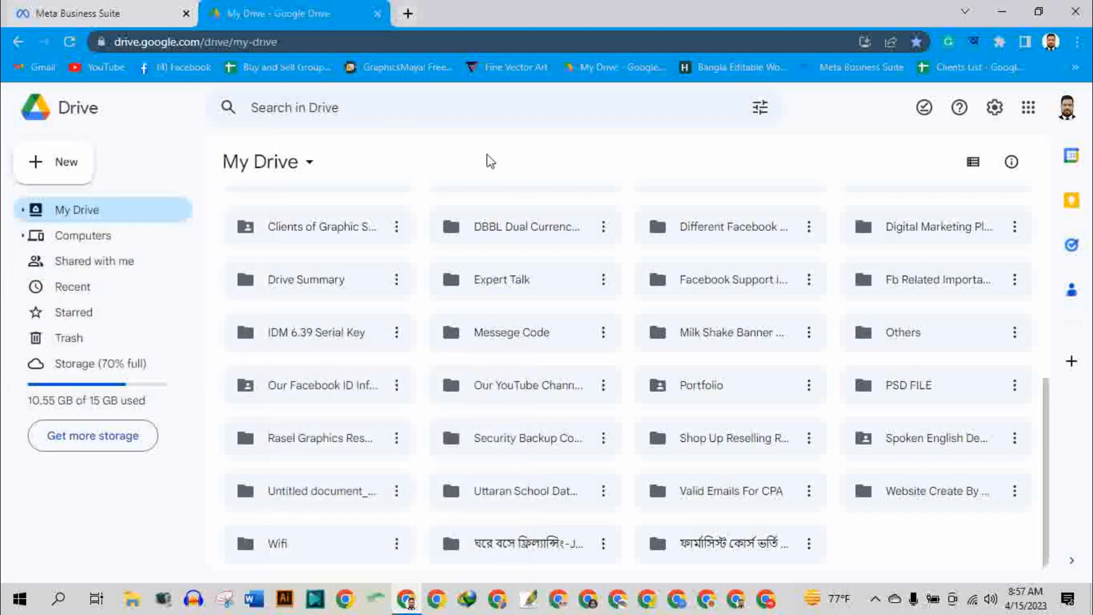
View the new folder dialog in My Drive and dismiss it without creating a folder.
left_click(80, 170)
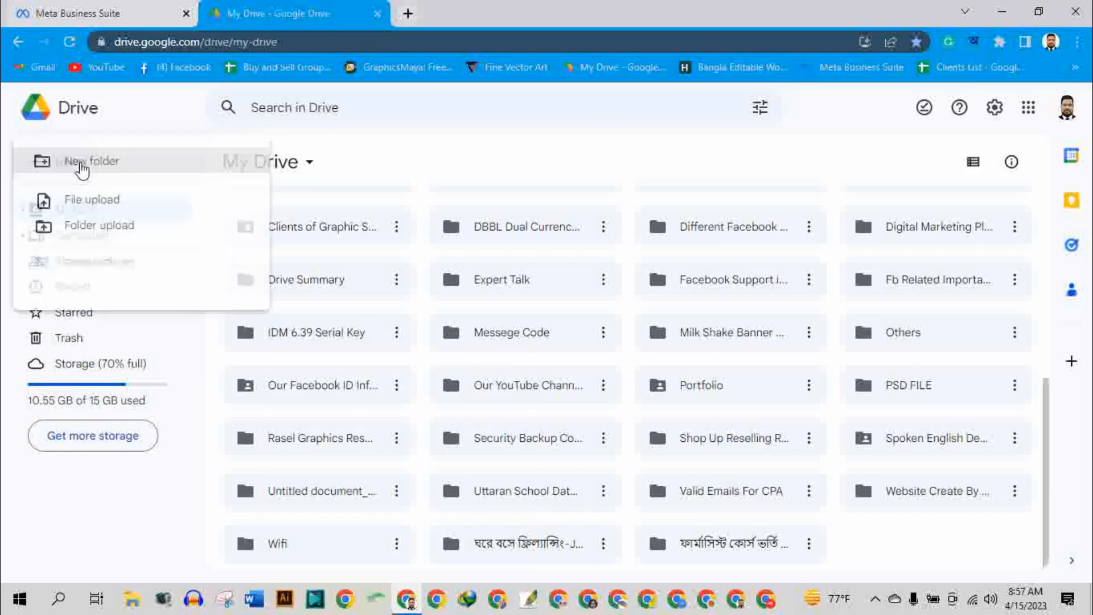
left_click(128, 171)
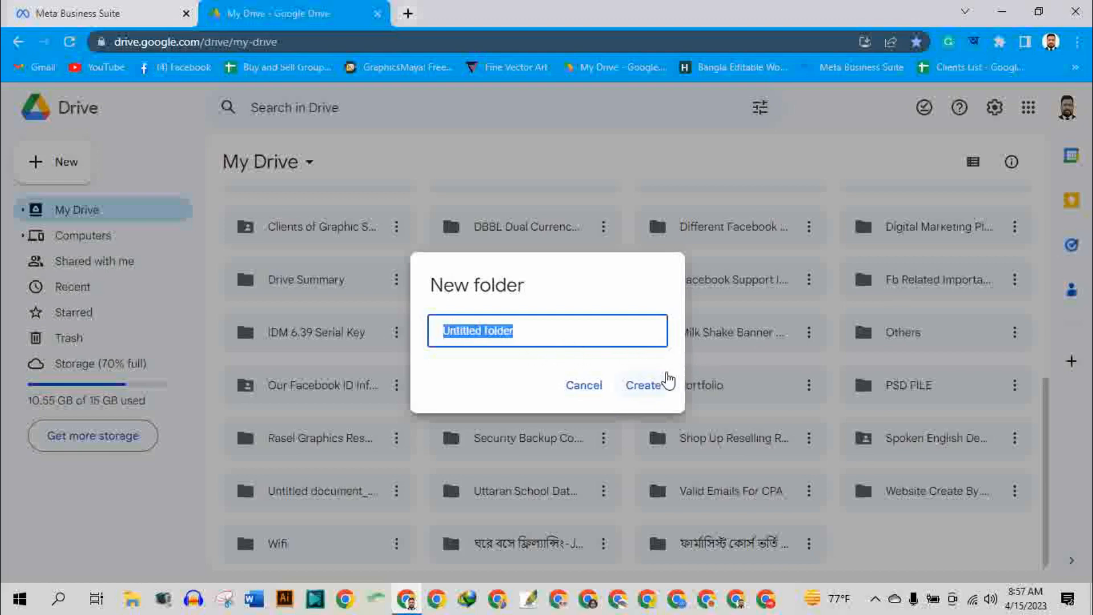
left_click(592, 391)
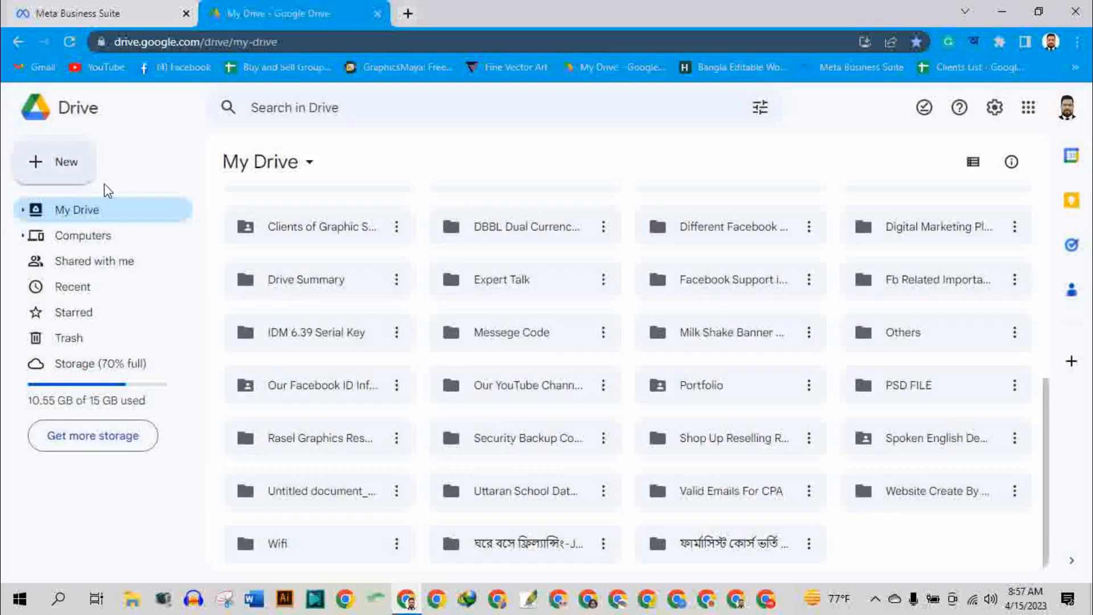
Review the Google file types that can be created in My Drive, including the blank form, blank quiz and template choices.
left_click(66, 165)
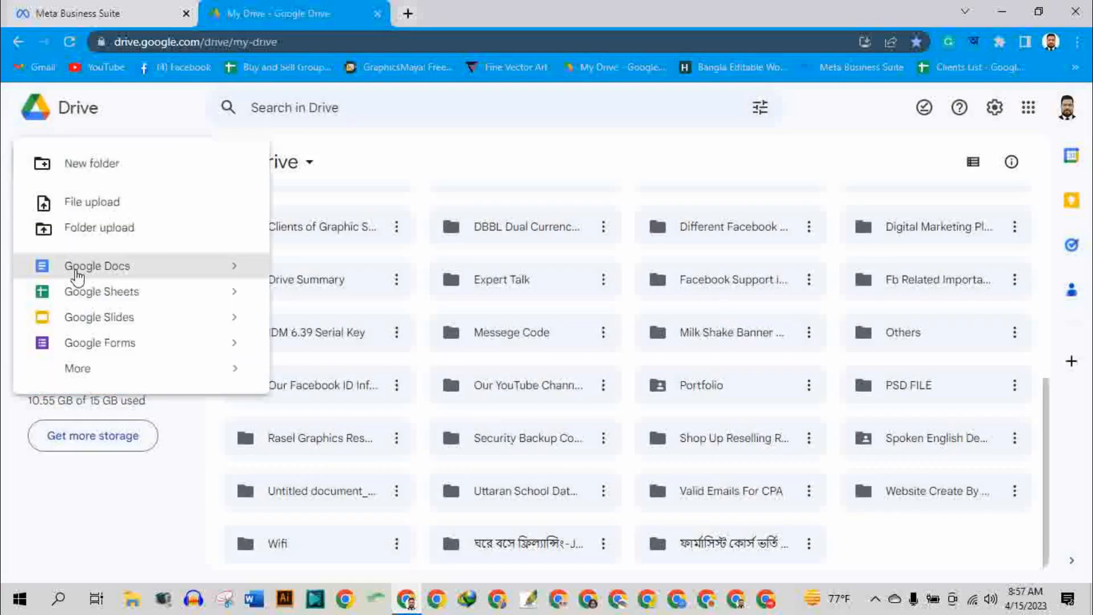
mouse_move(161, 274)
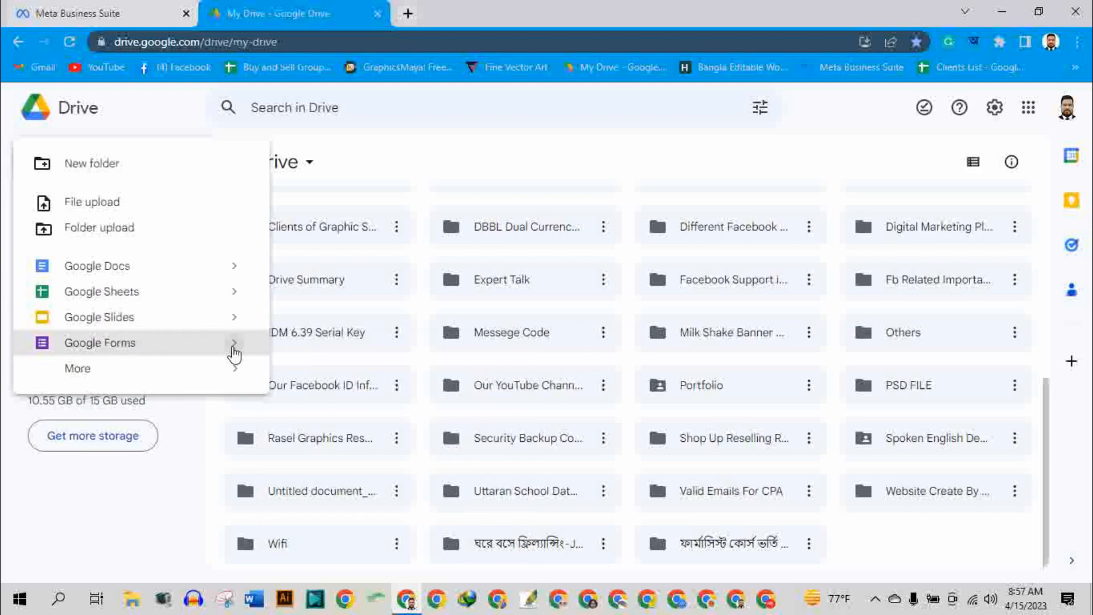
mouse_move(234, 355)
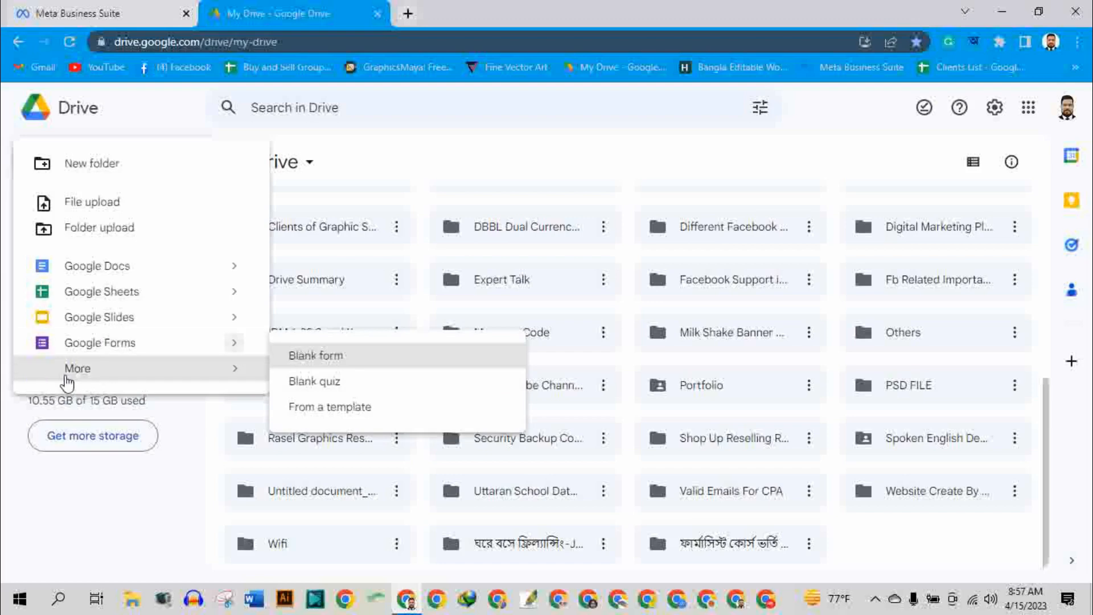
mouse_move(71, 381)
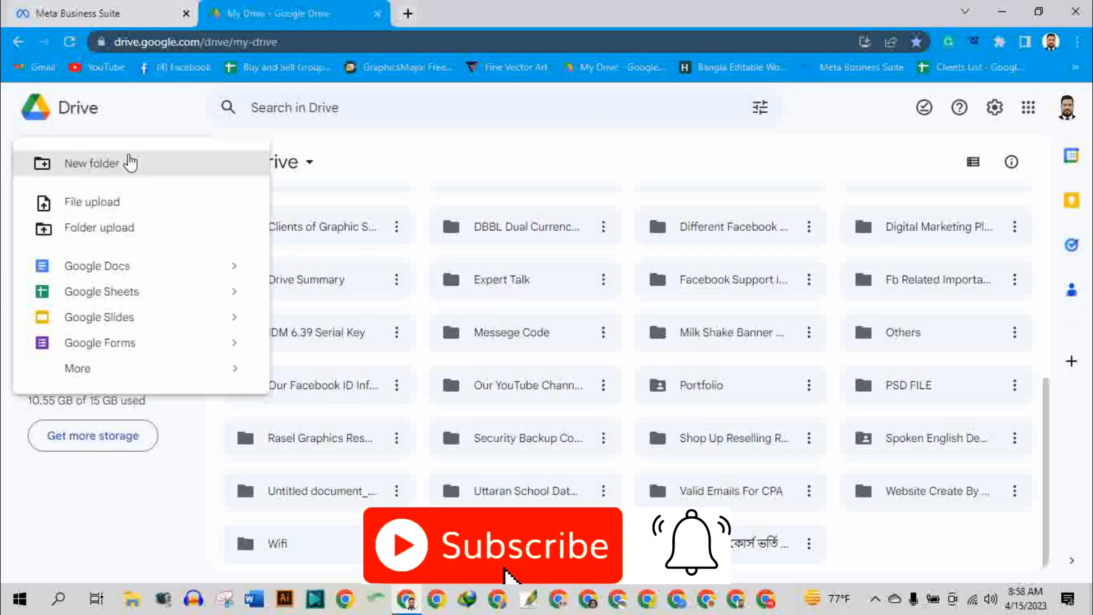
left_click(492, 166)
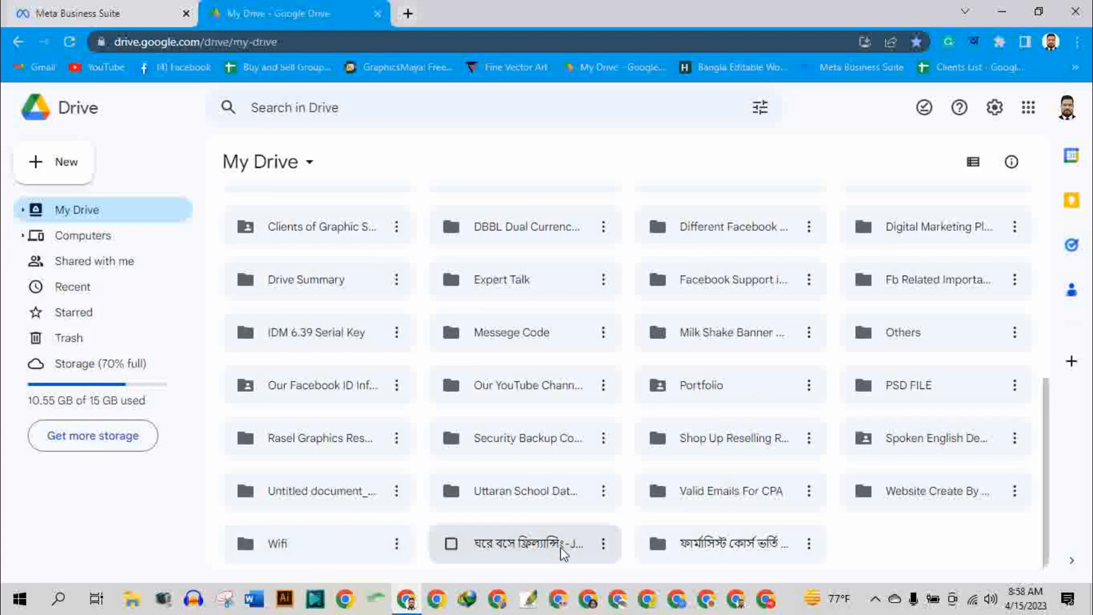
Inspect the contents of the ঘরে বসে ফ্রিল্যান্সিং and ফার্মাসিস্ট কোর্স ভর্তি folders, returning to My Drive after each.
double_click(545, 546)
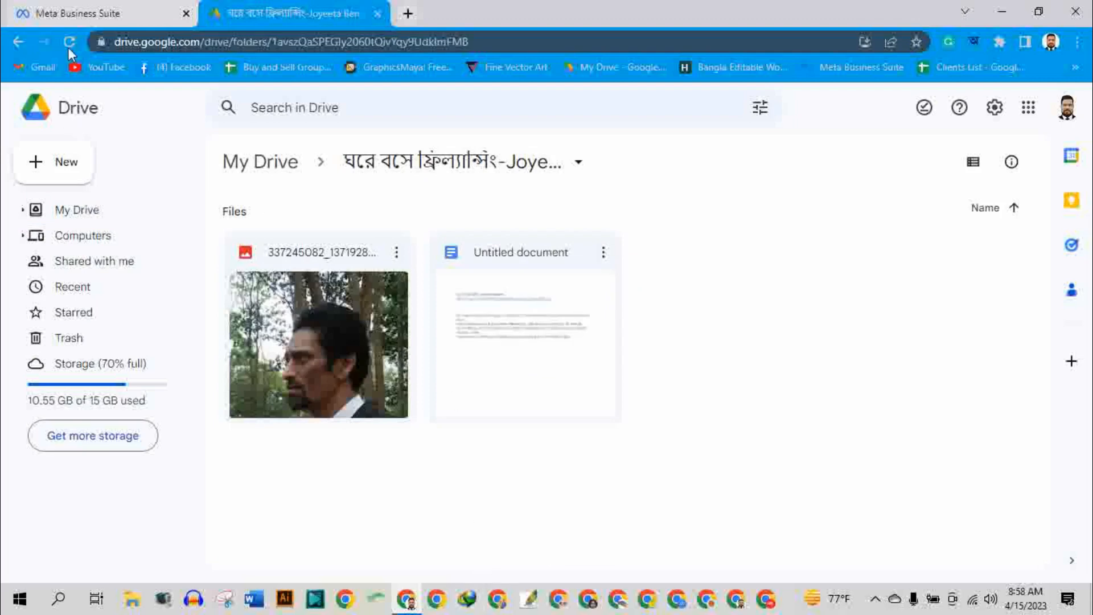
left_click(15, 43)
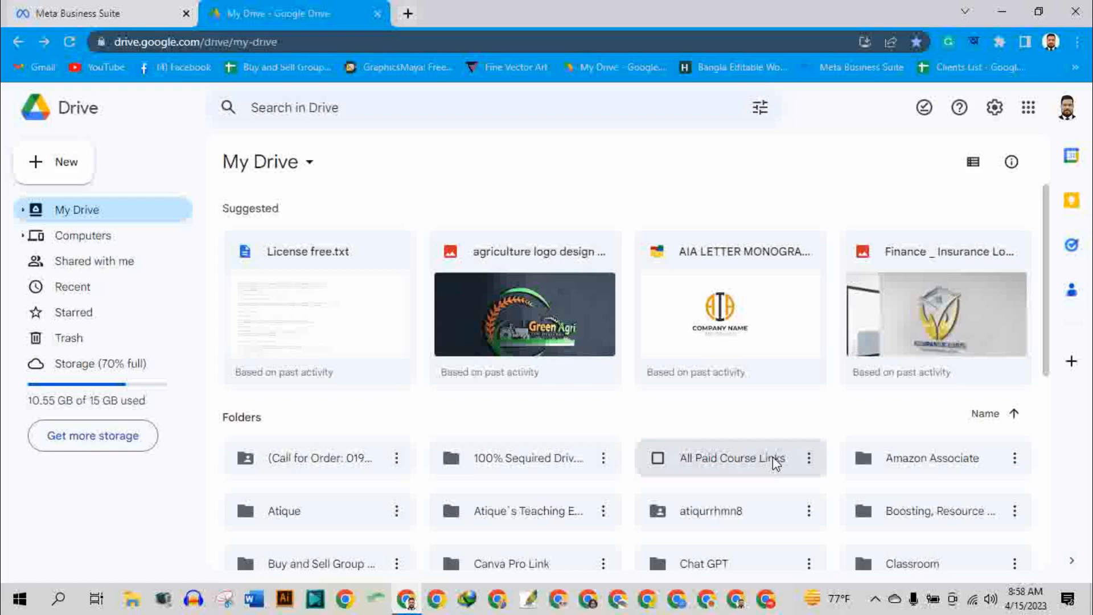
scroll(775, 462, "down", 7)
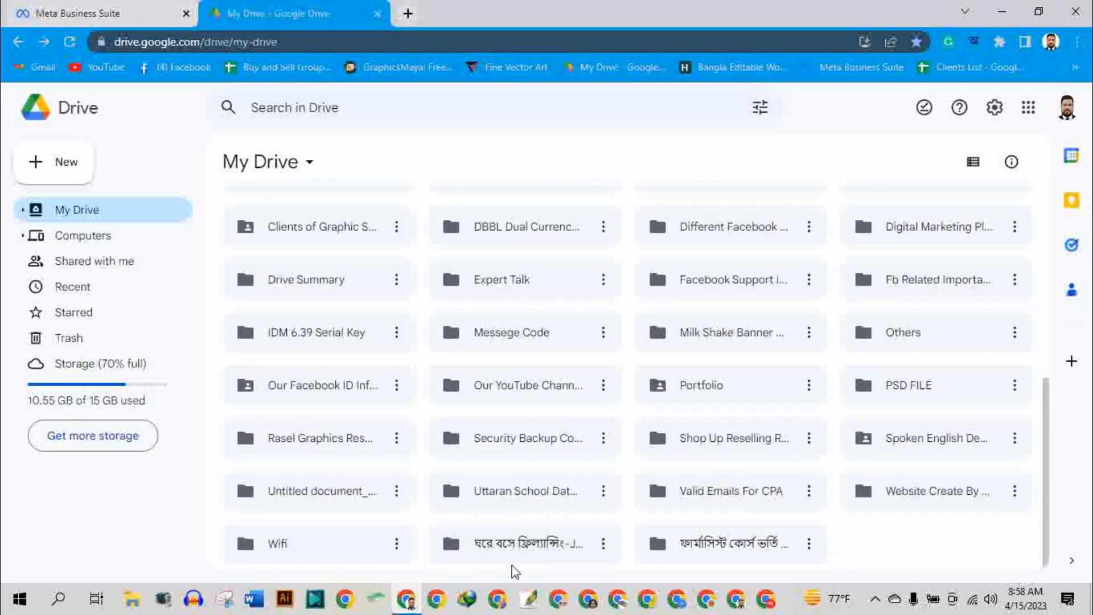
double_click(736, 541)
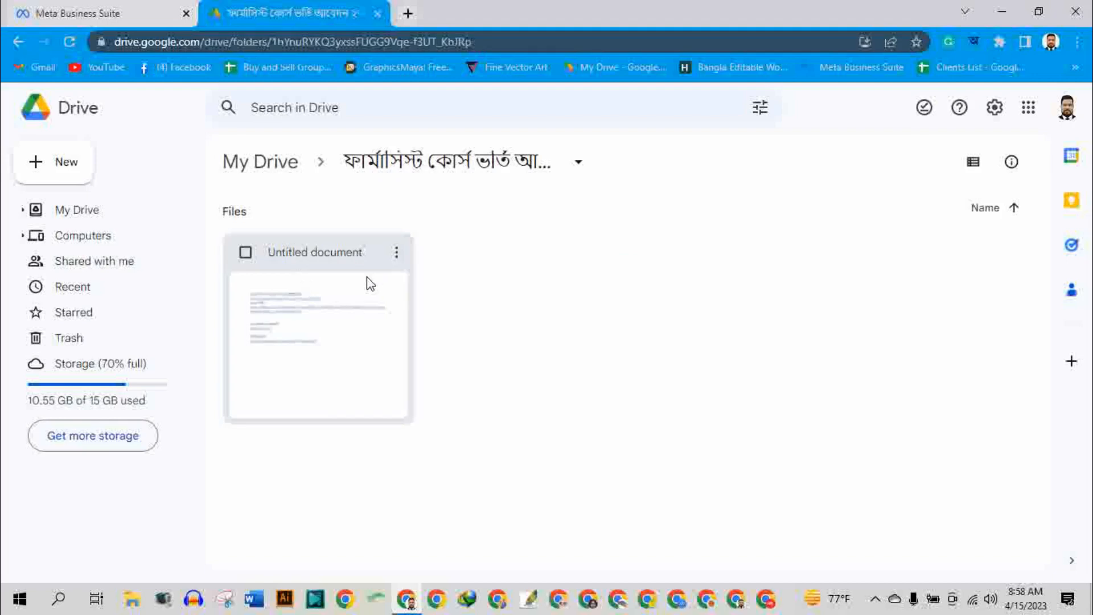
right_click(521, 359)
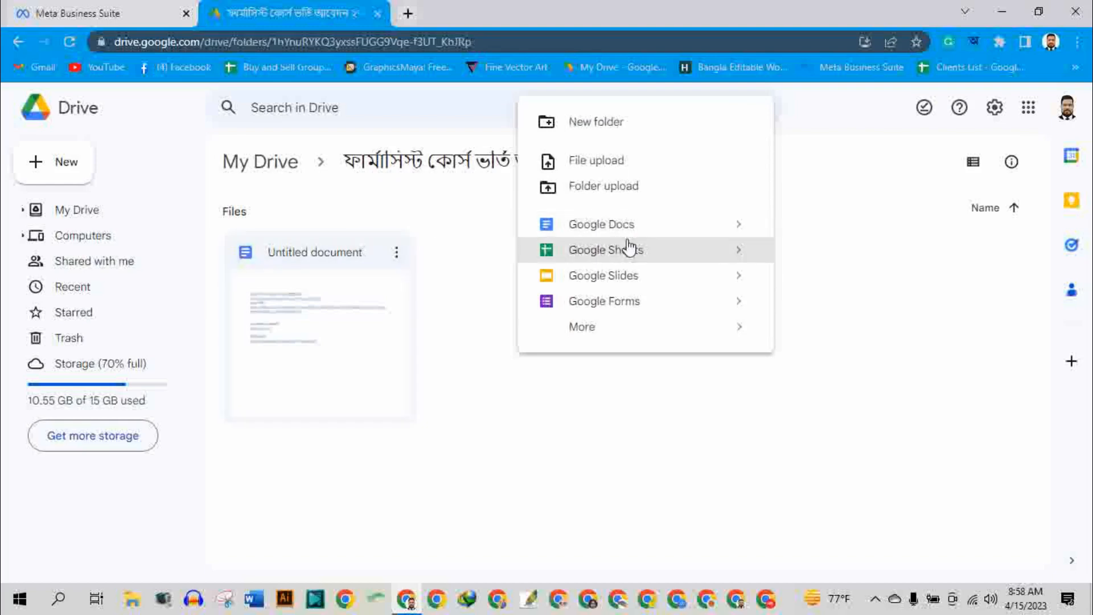
left_click(492, 442)
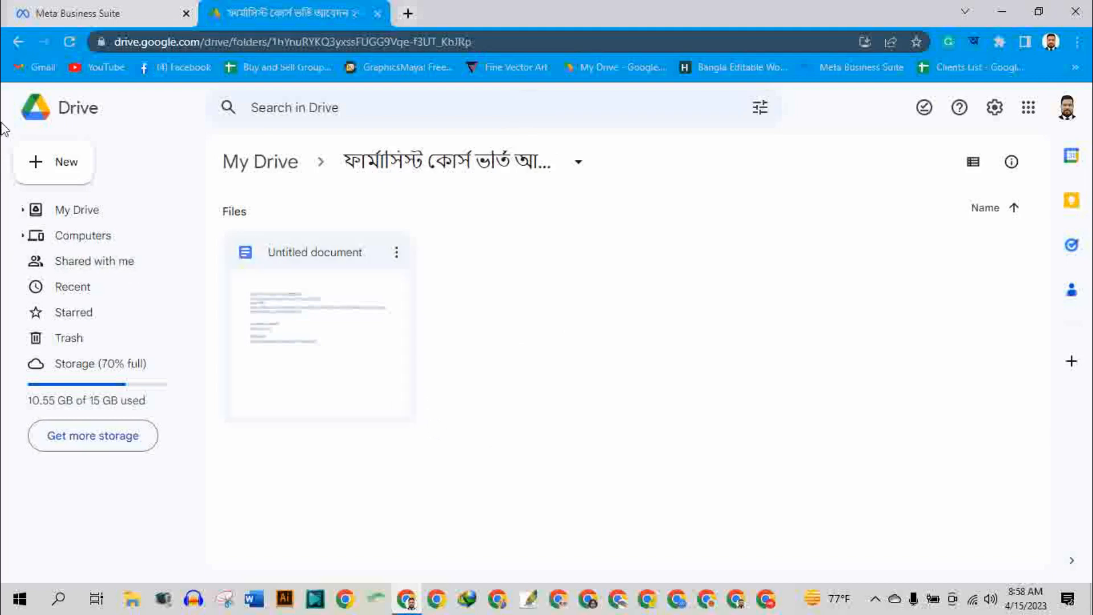
left_click(19, 44)
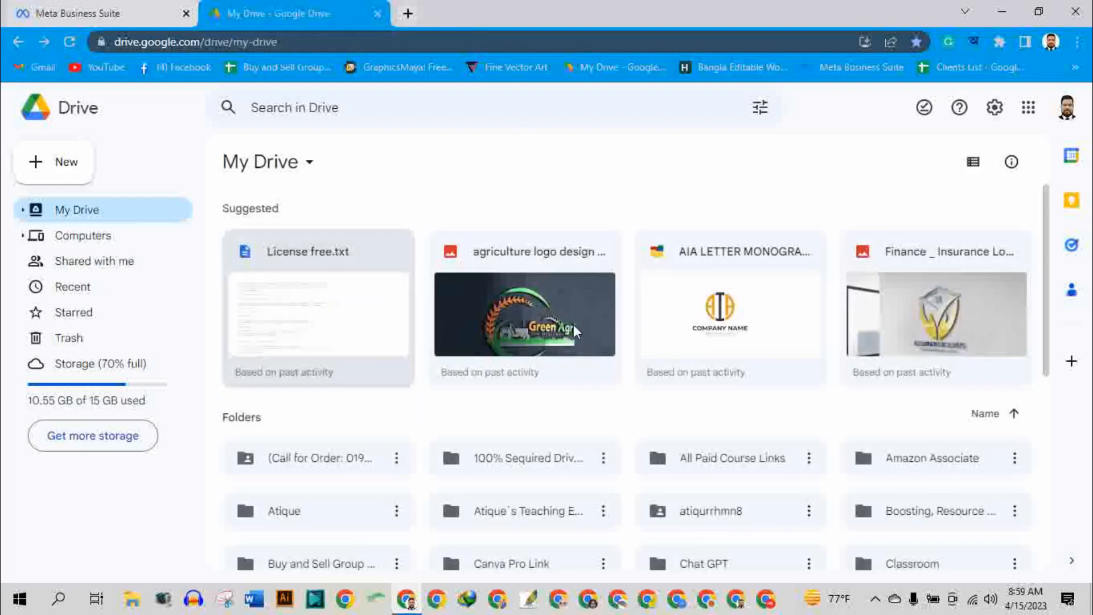
Review the sharing and general access settings of the Website Create By Chat GPT folder, and close them.
scroll(578, 450, "down", 1)
scroll(578, 449, "down", 5)
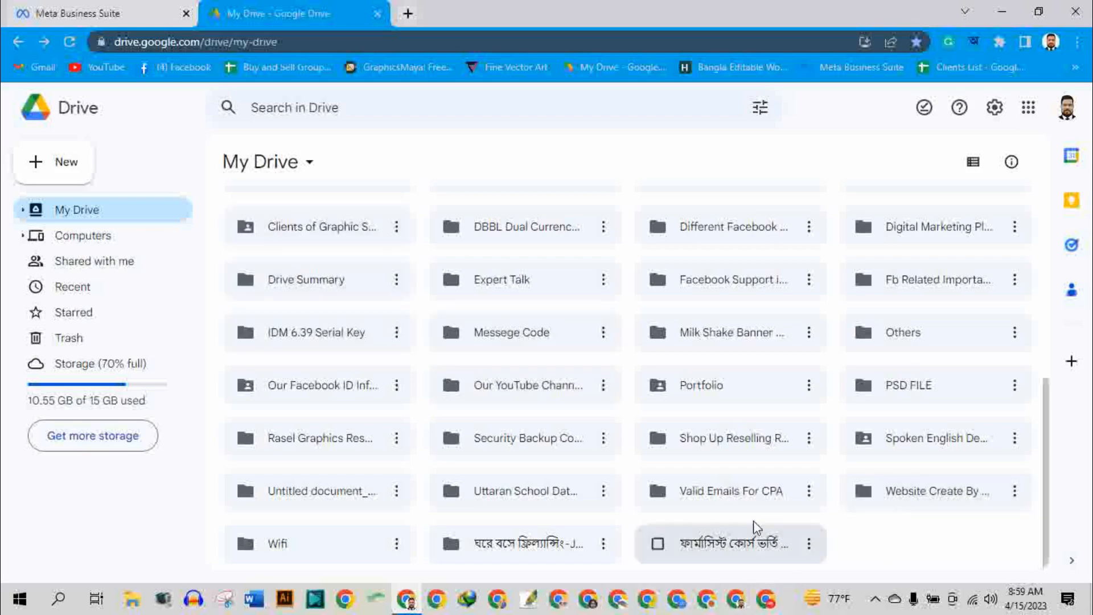
left_click(957, 491)
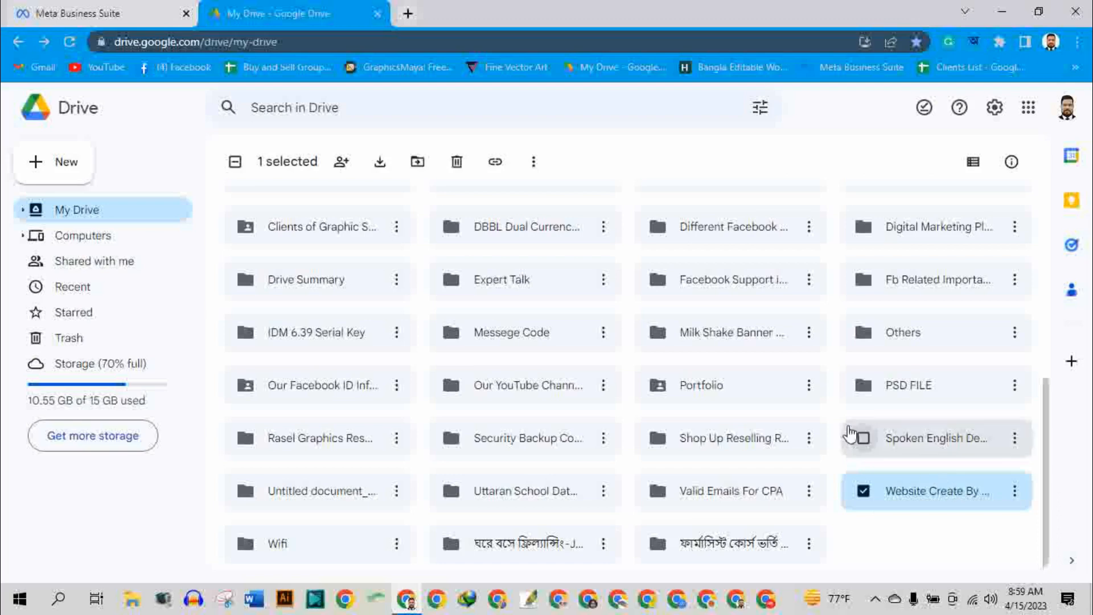
left_click(495, 164)
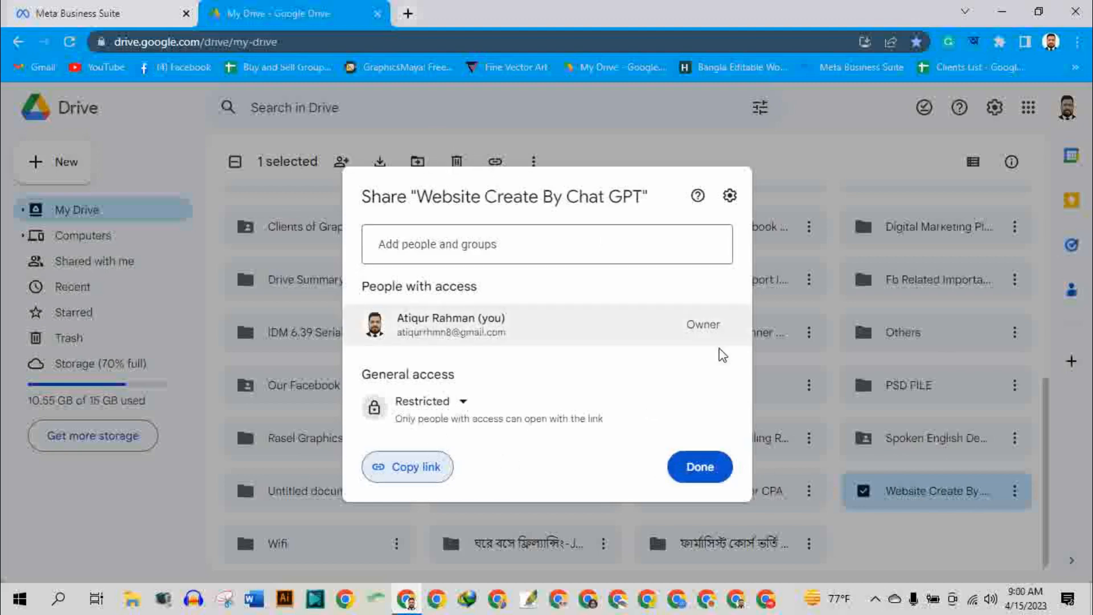
left_click(916, 563)
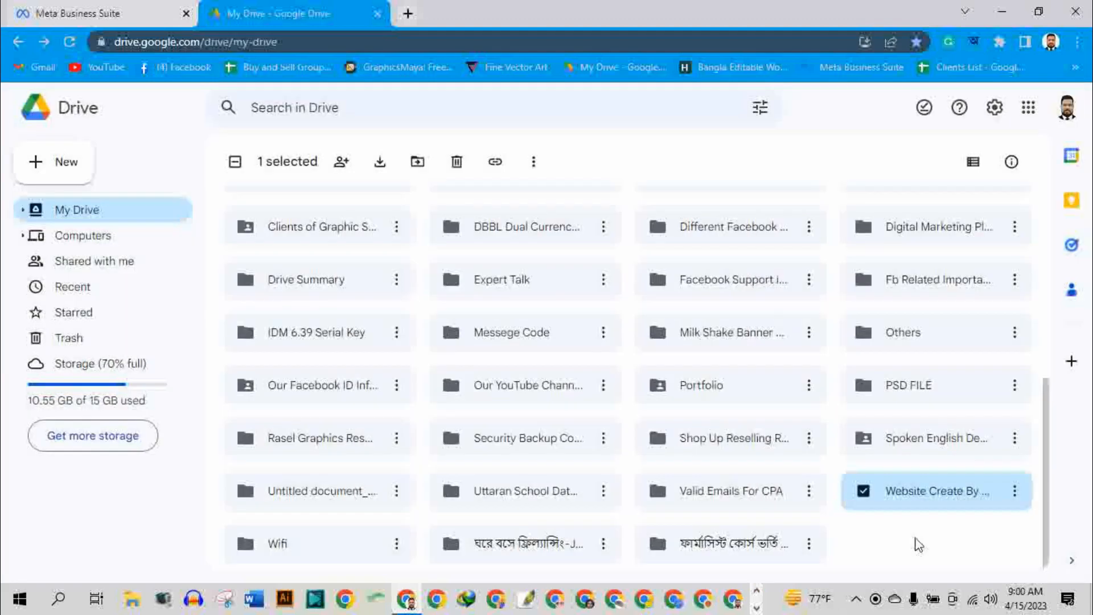
Clear the current folder selection, select the Portfolio folder and open its sharing settings.
left_click(915, 572)
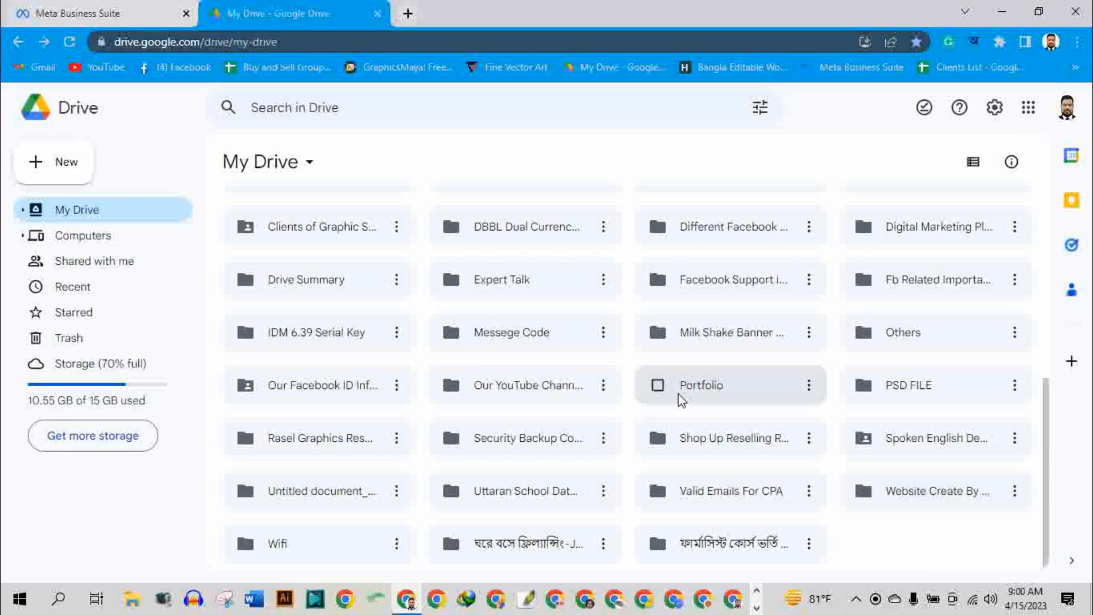
left_click(713, 384)
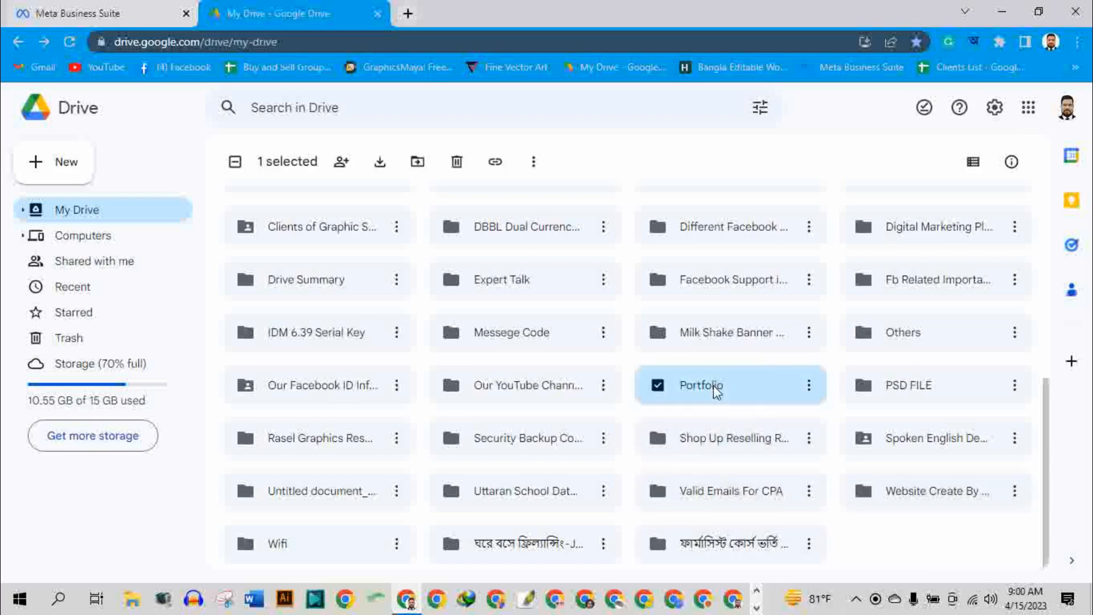
left_click(658, 386)
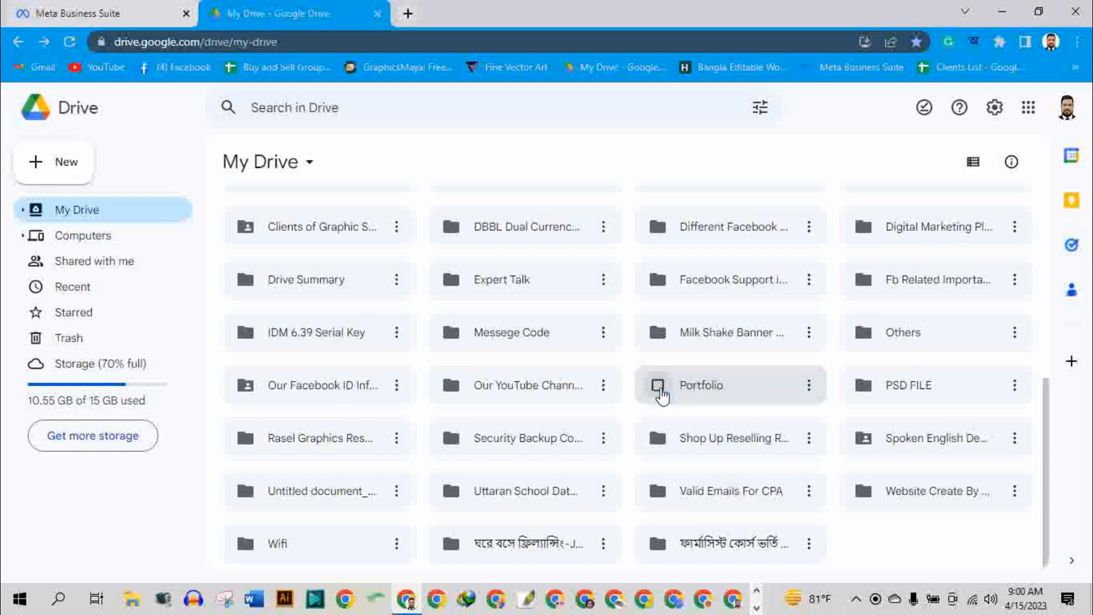
left_click(659, 387)
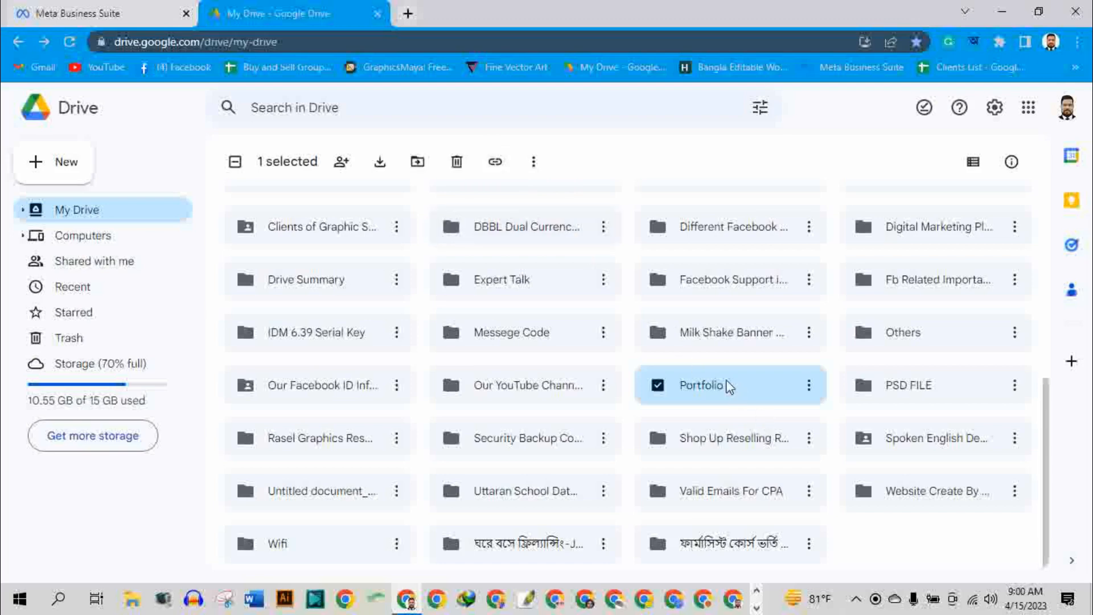
left_click(495, 165)
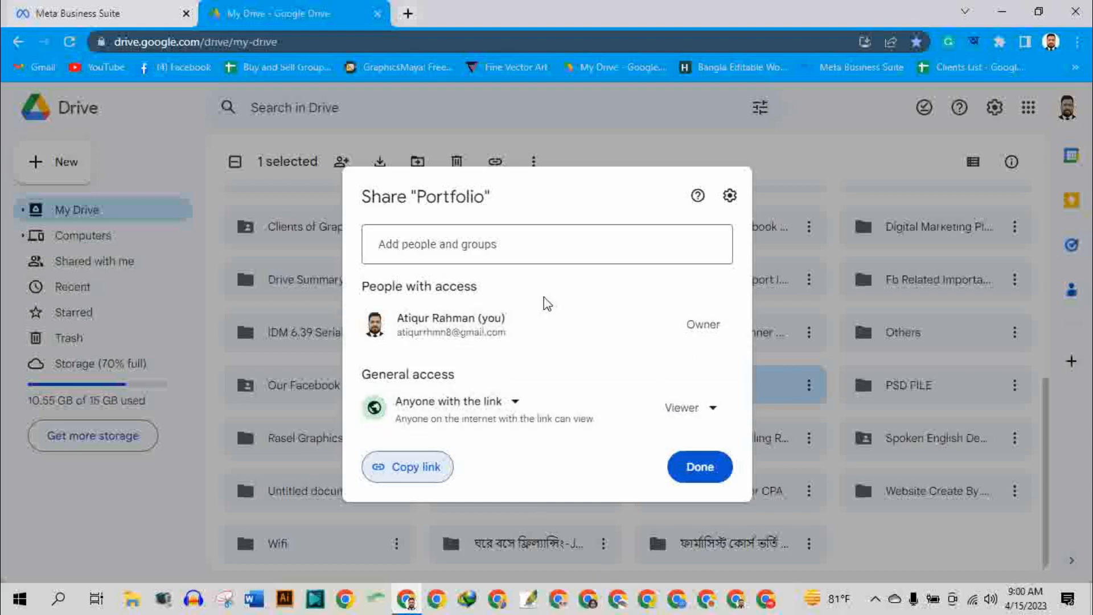
Add a suggested contact to the Portfolio share, review the Viewer, Commenter and Editor roles and message field, and remove the contact.
left_click(432, 240)
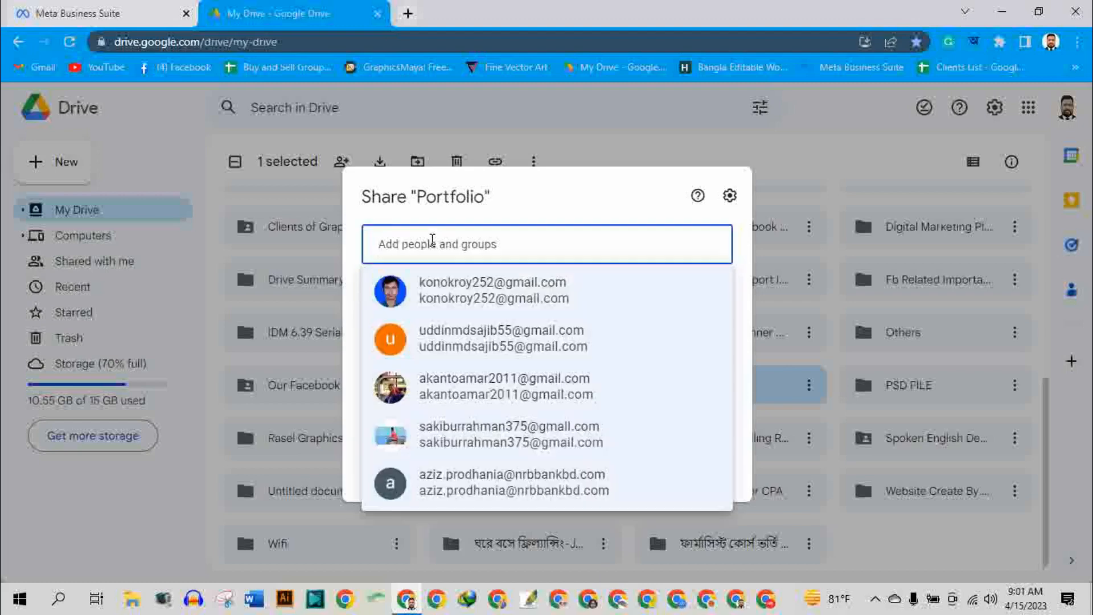
mouse_move(453, 306)
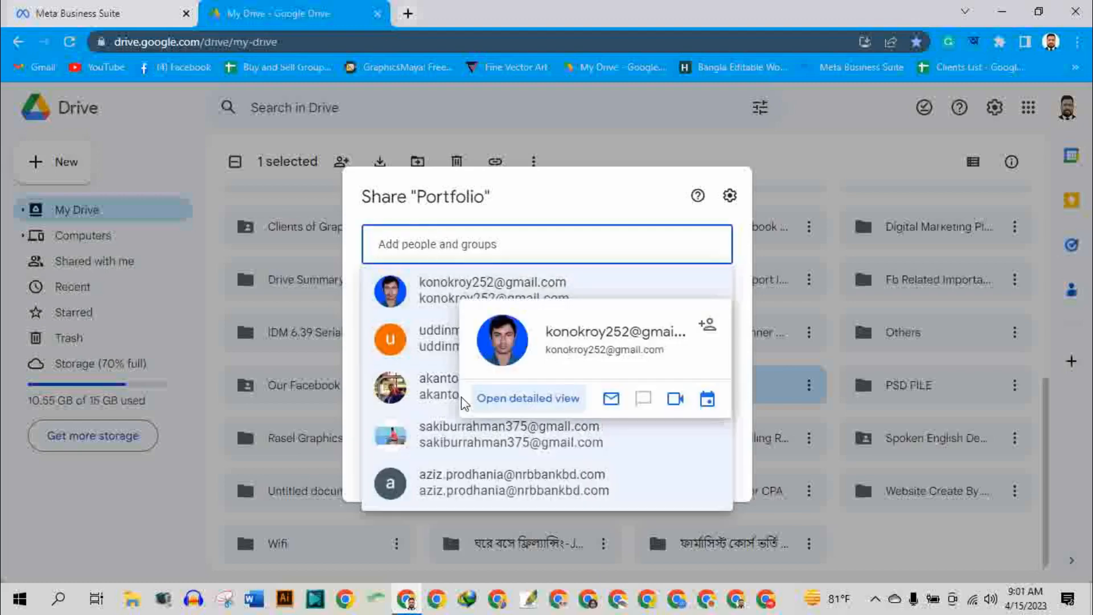
left_click(449, 289)
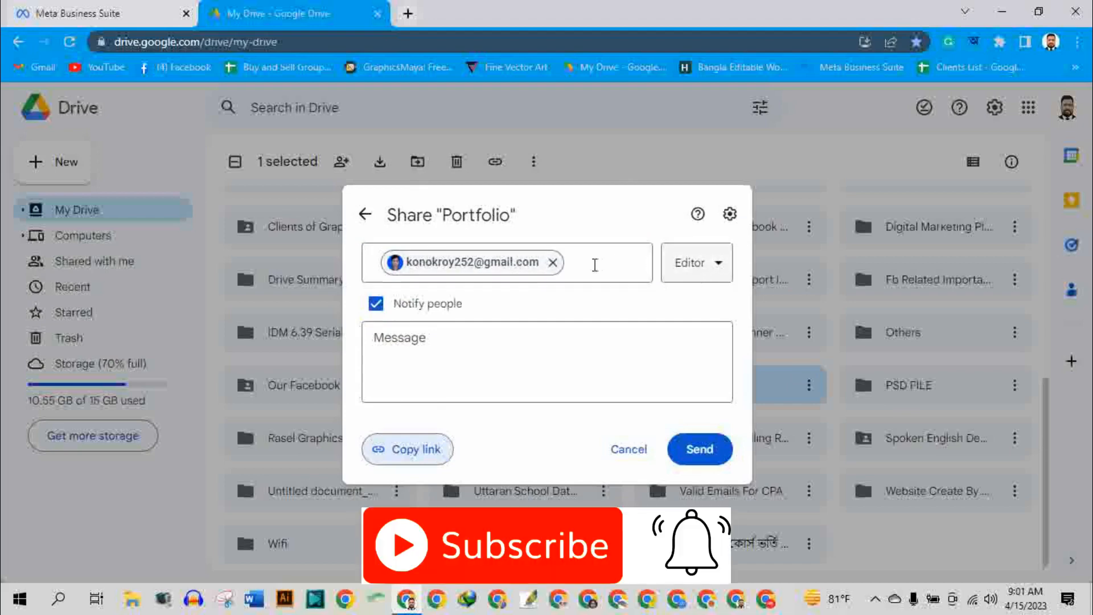
left_click(721, 269)
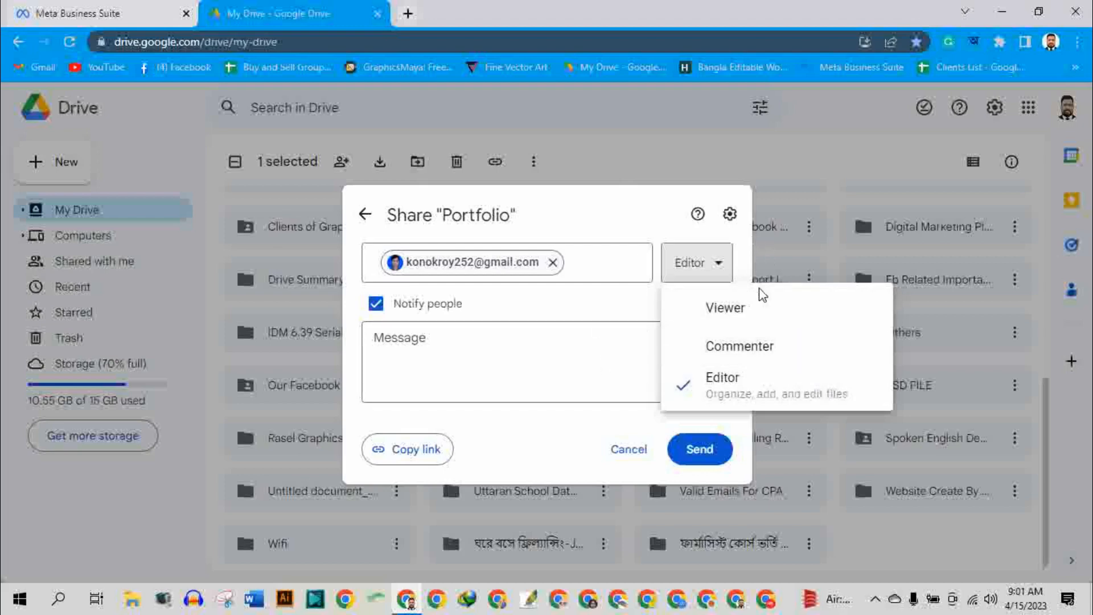
left_click(575, 353)
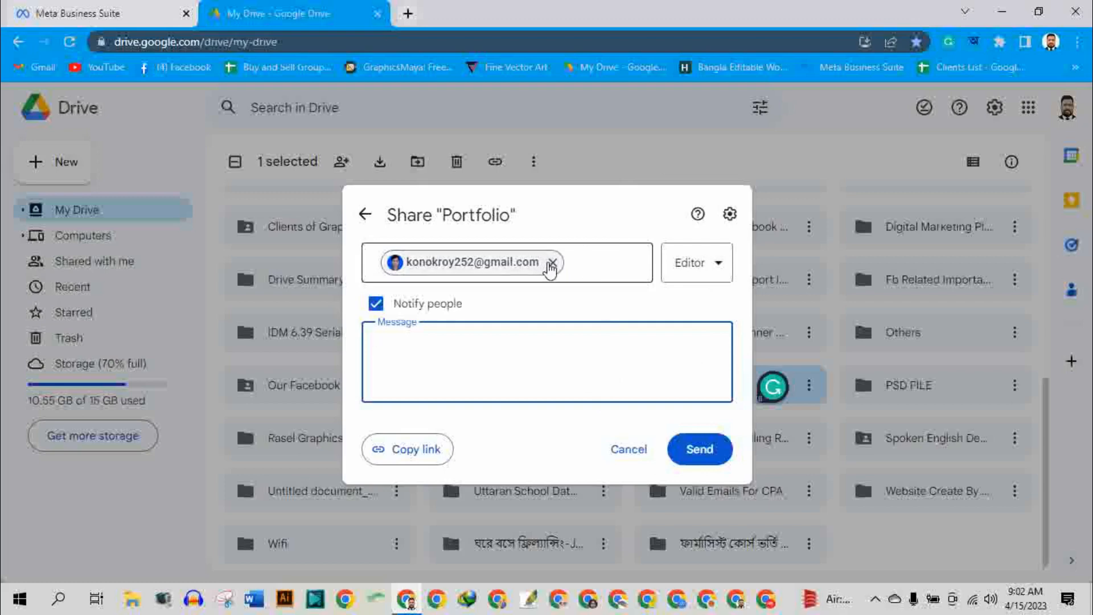
mouse_move(559, 274)
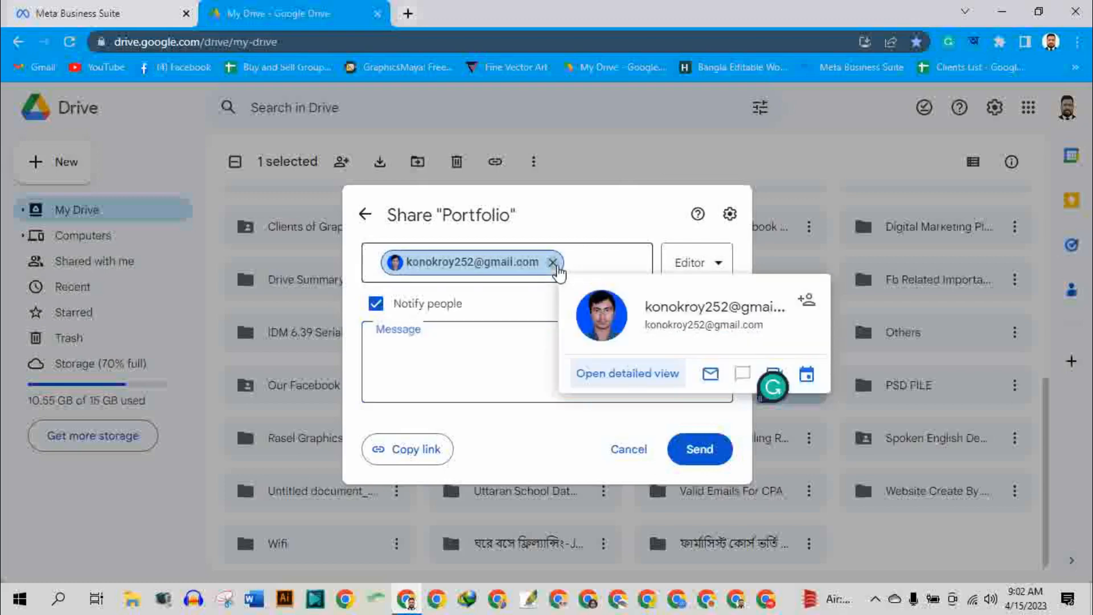
left_click(552, 262)
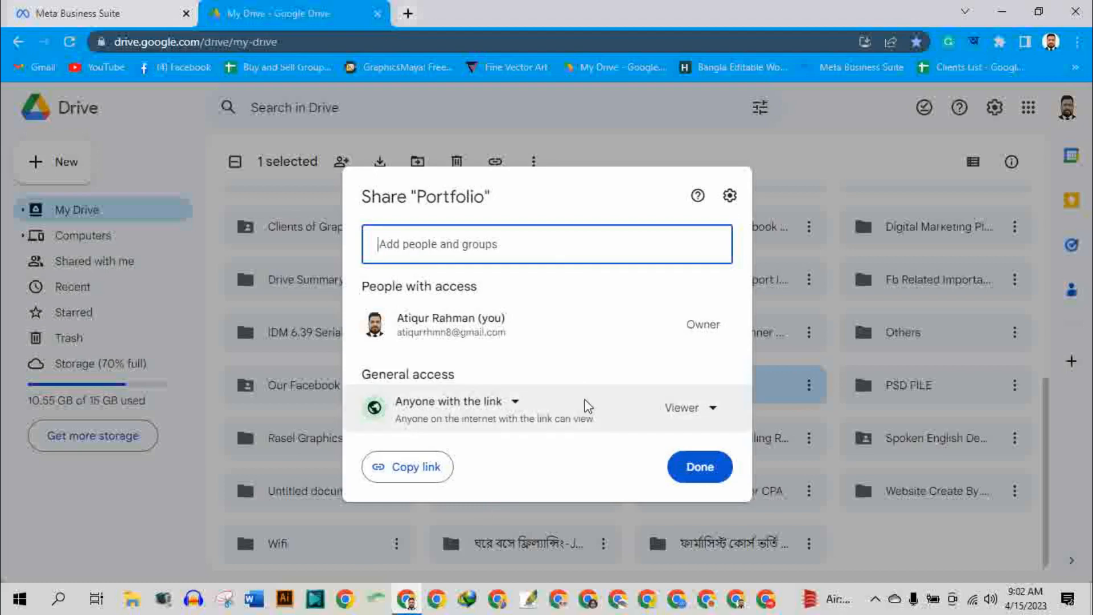
Copy the Portfolio folder's share link and open it in a new browser tab.
left_click(408, 472)
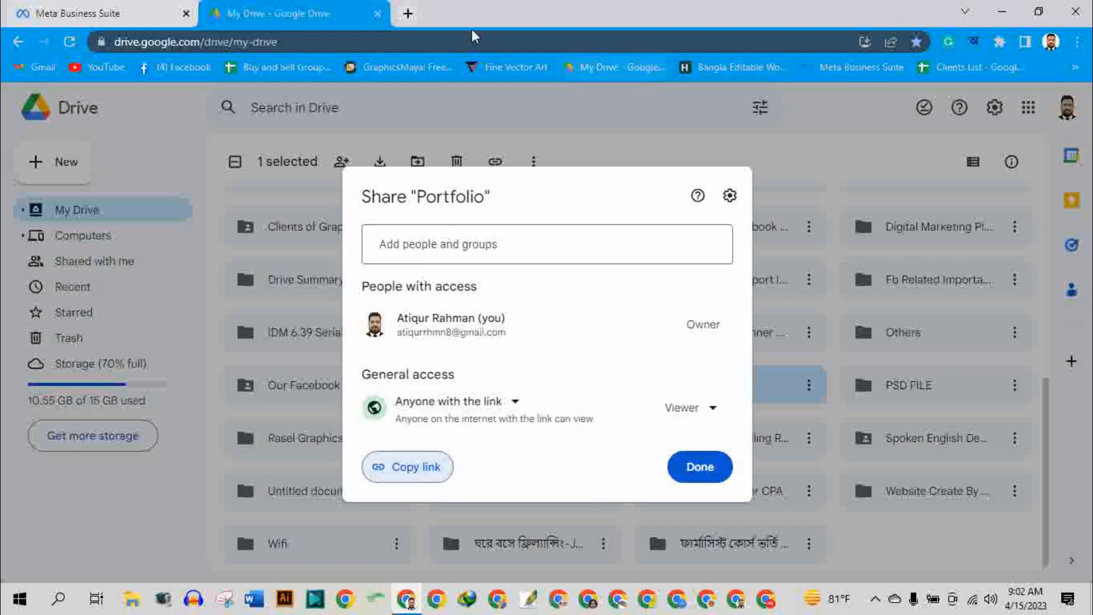
left_click(406, 16)
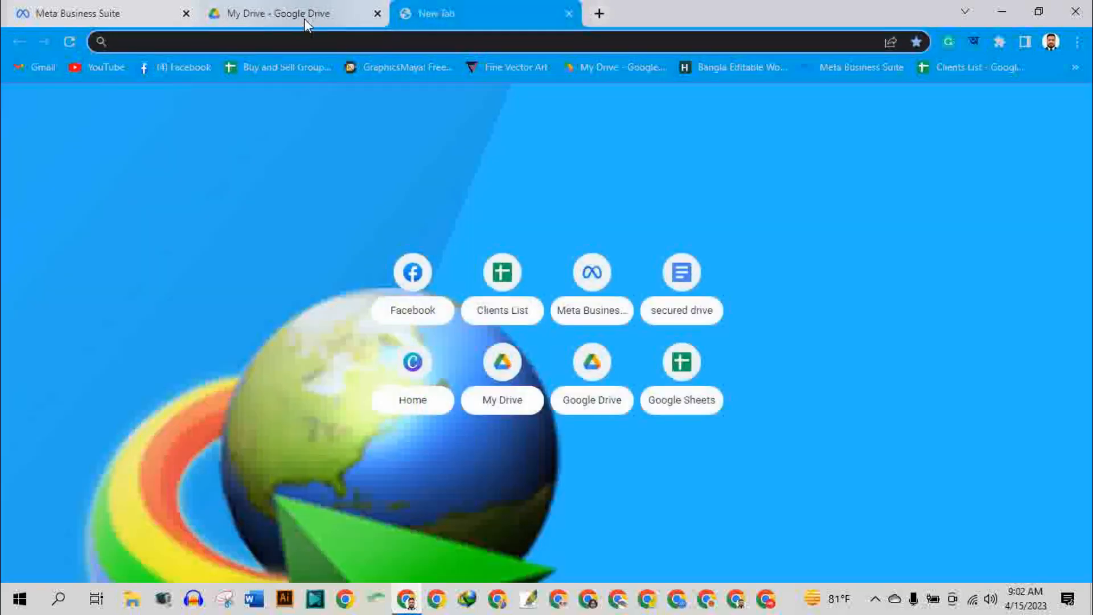
key("ctrl+v")
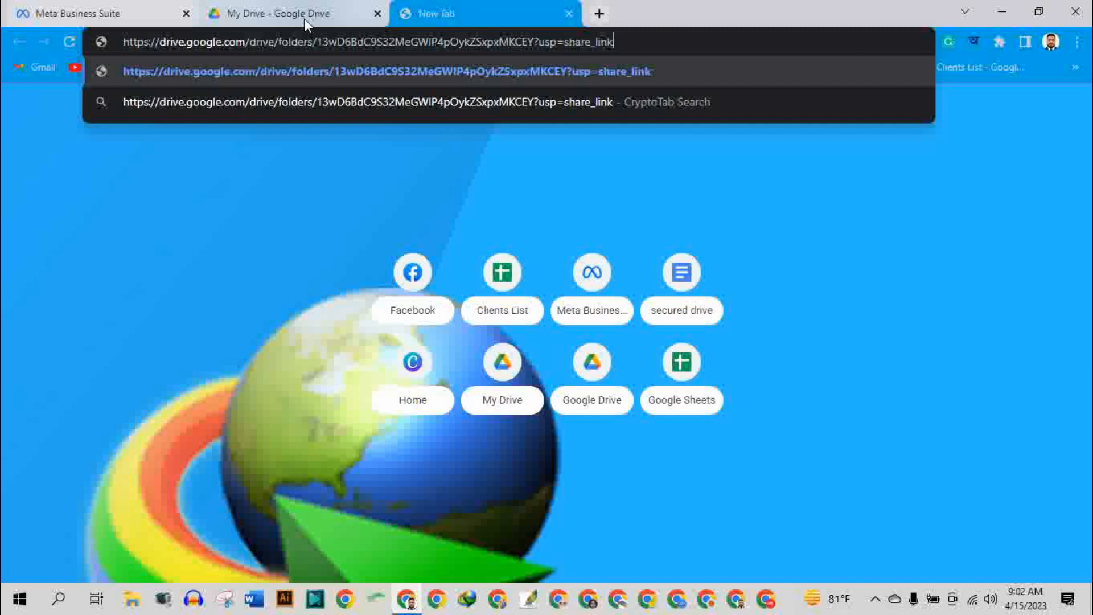
key("Return")
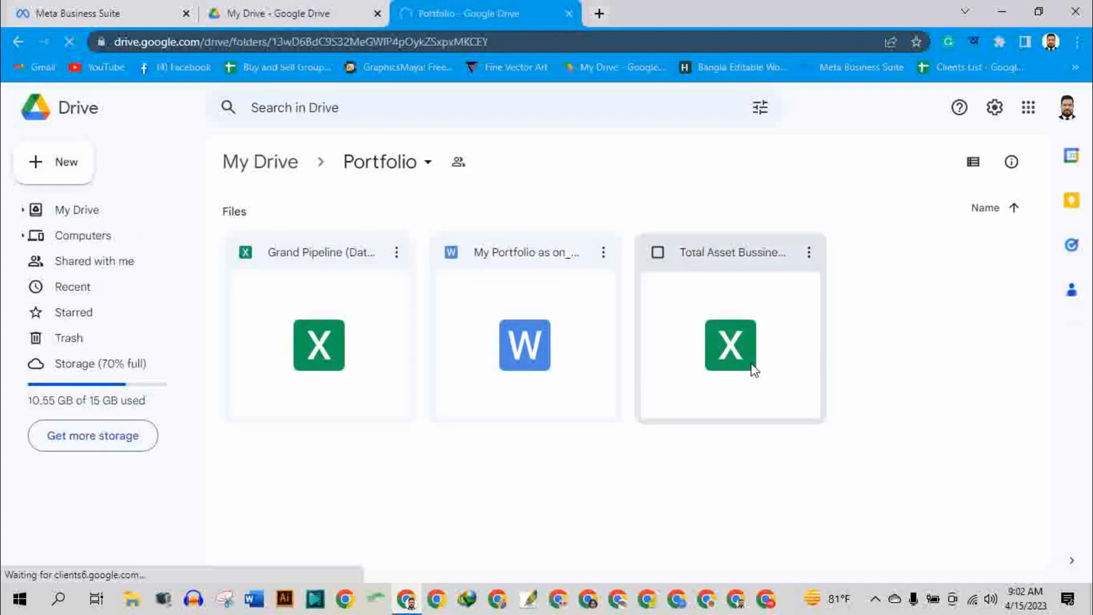
Open the Portfolio folder from My Drive, compare its files with the copy opened from the link, and close the link's tab.
left_click(275, 10)
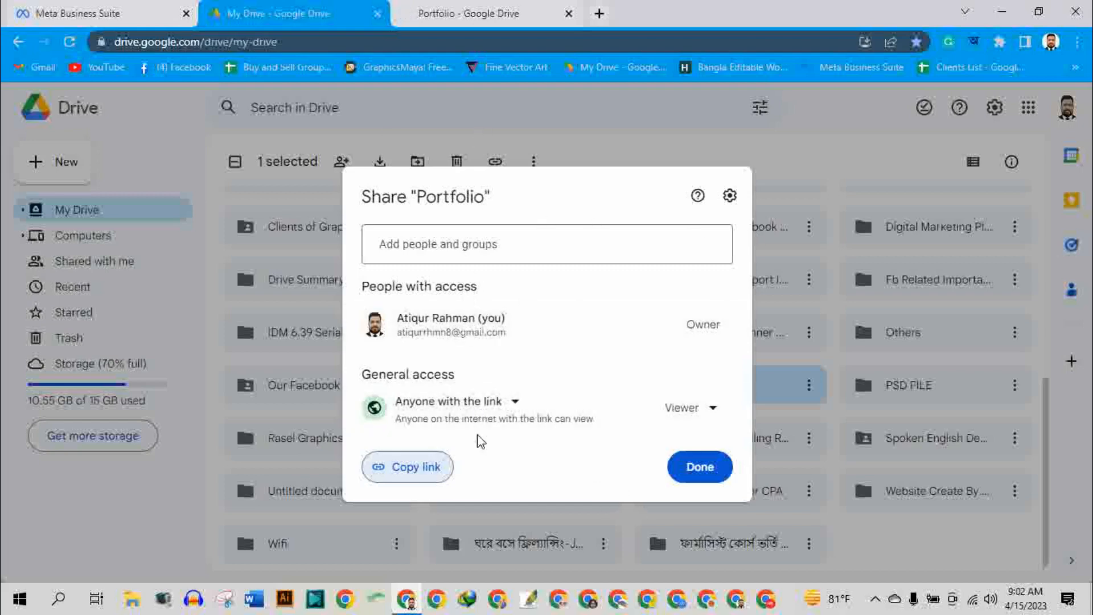
left_click(806, 160)
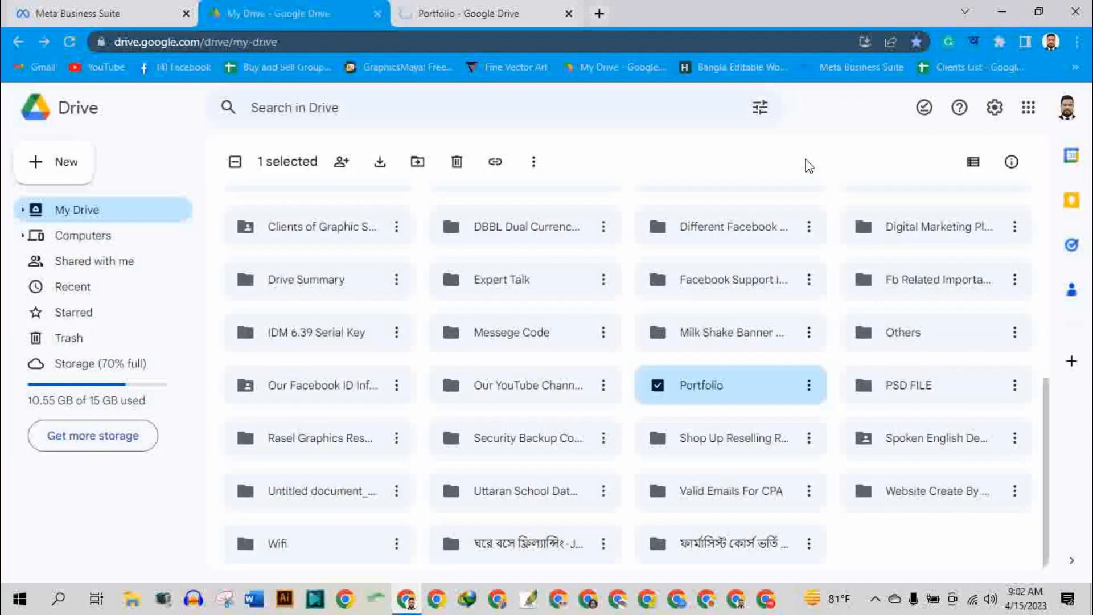
double_click(730, 392)
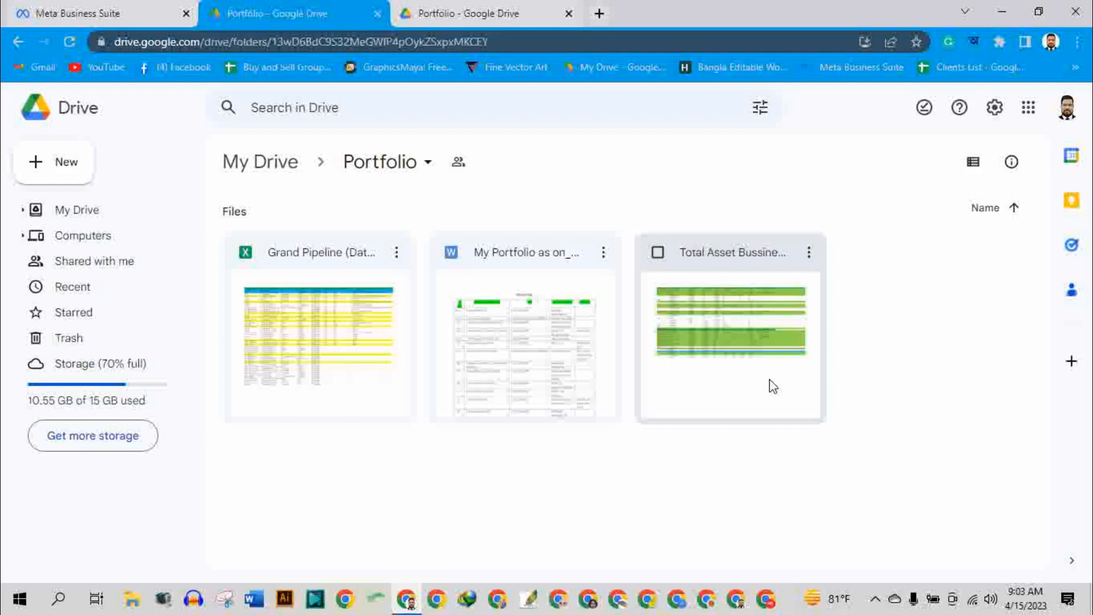
left_click(462, 11)
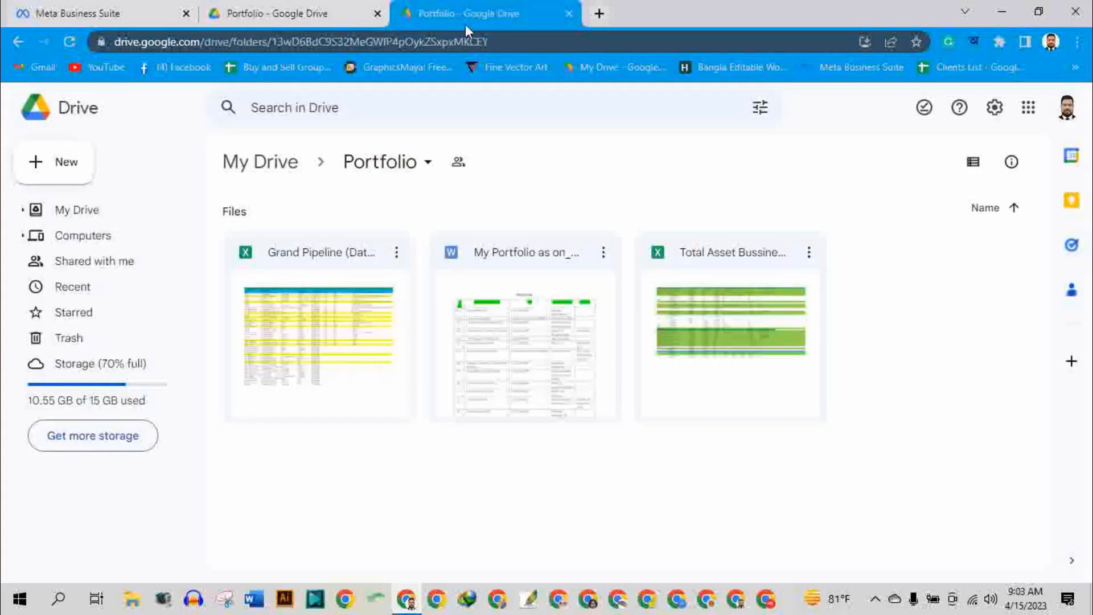
left_click(278, 16)
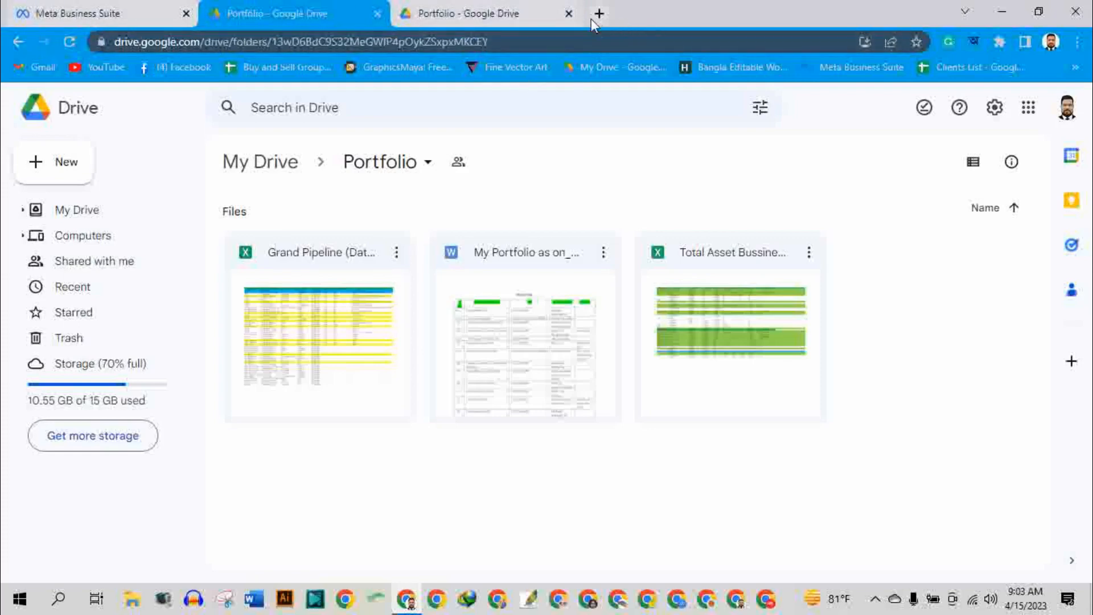
left_click(569, 18)
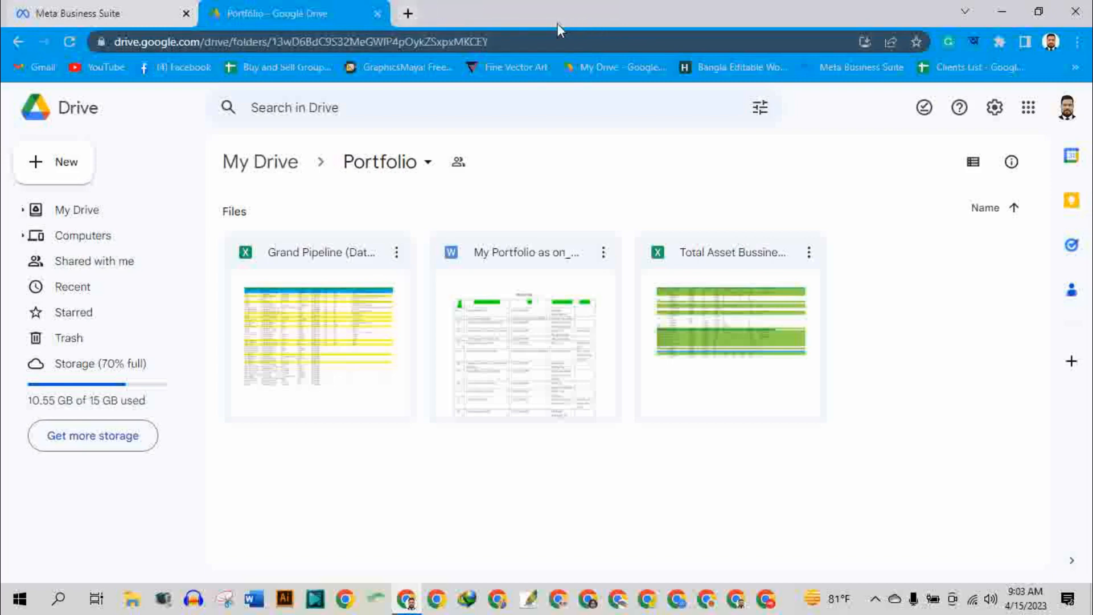
Return to My Drive, review the Classroom folder's general access options and suggested people to share with, and close its sharing settings.
left_click(19, 38)
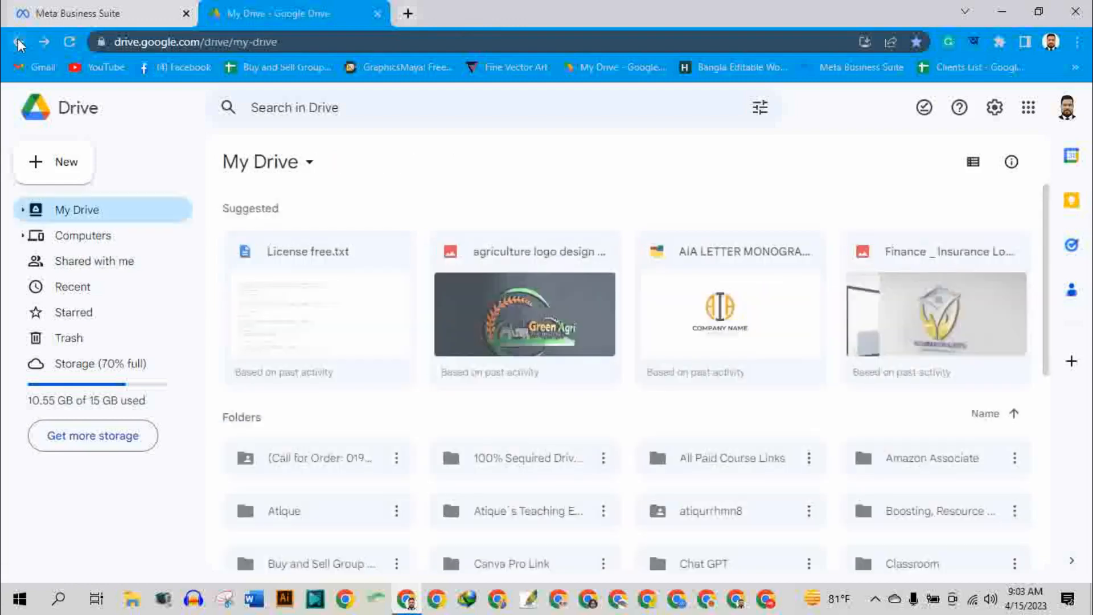
scroll(813, 432, "down", 3)
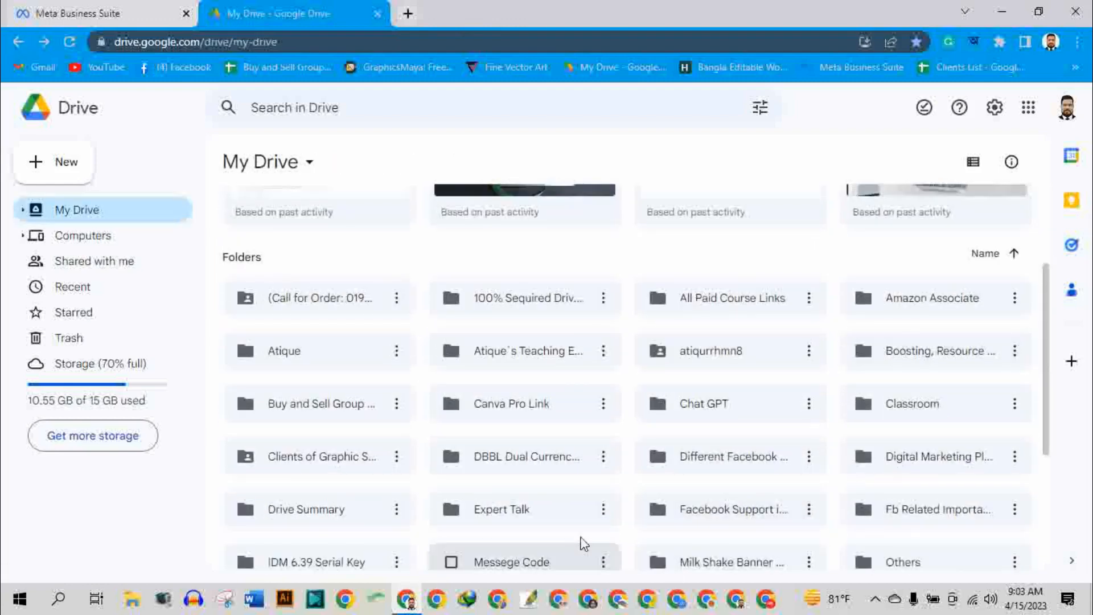
left_click(924, 407)
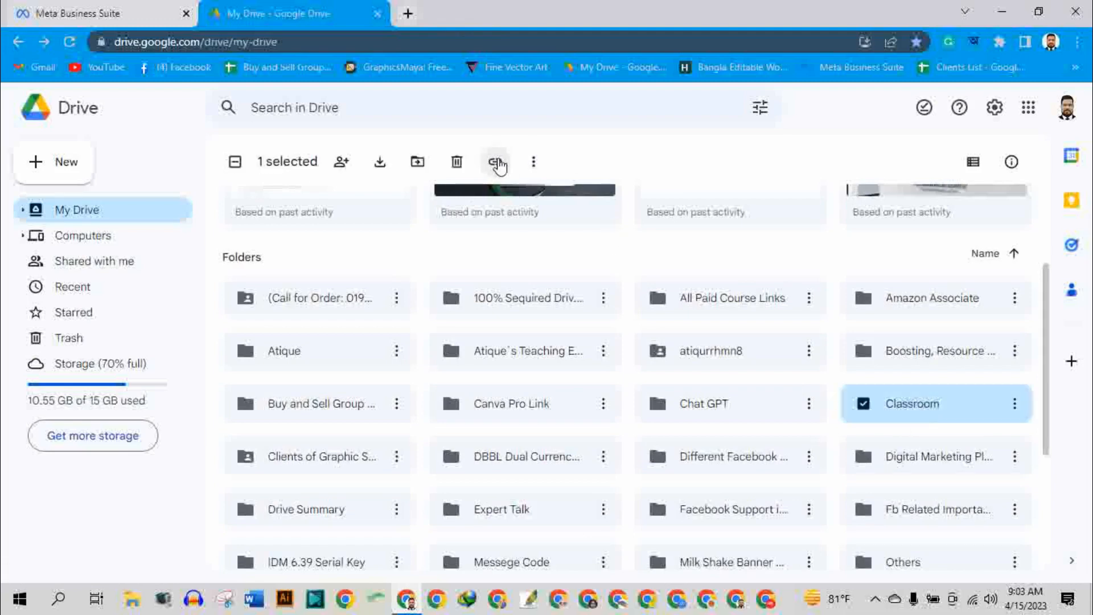
left_click(498, 164)
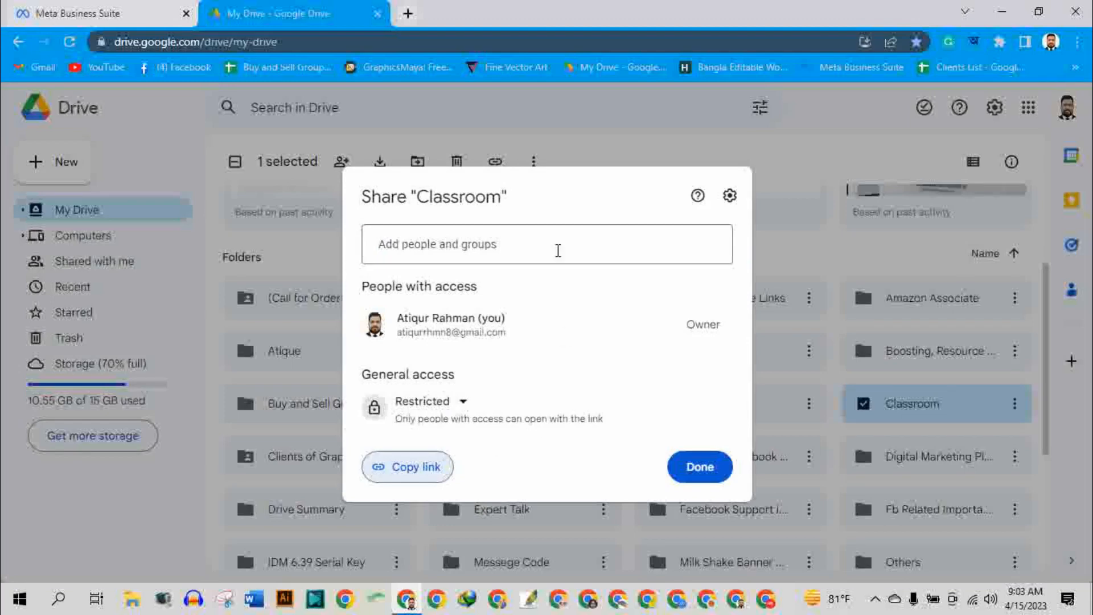
left_click(463, 404)
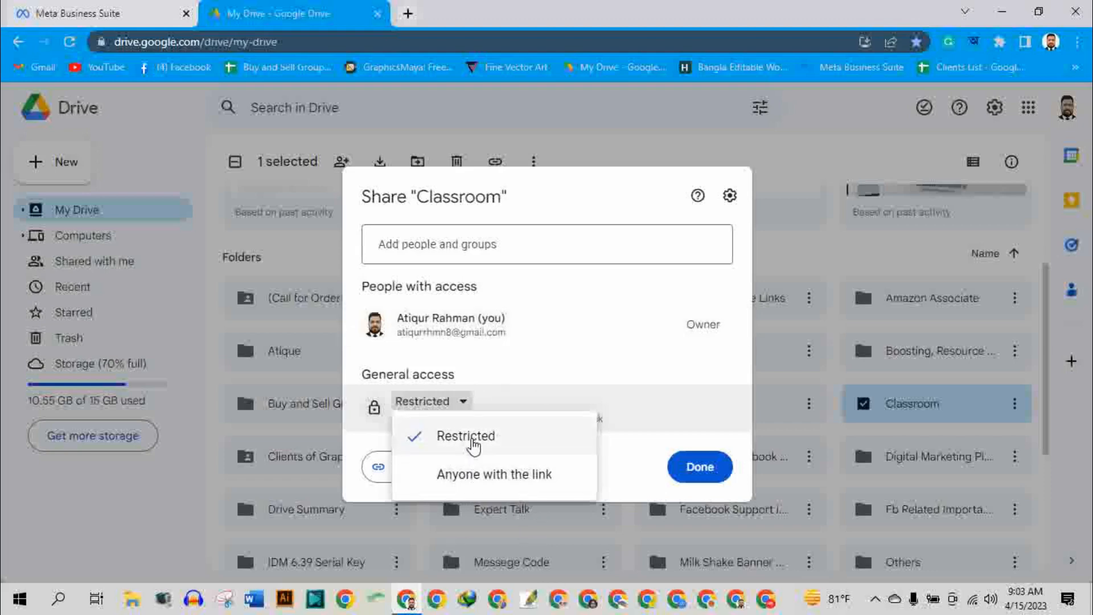
left_click(439, 243)
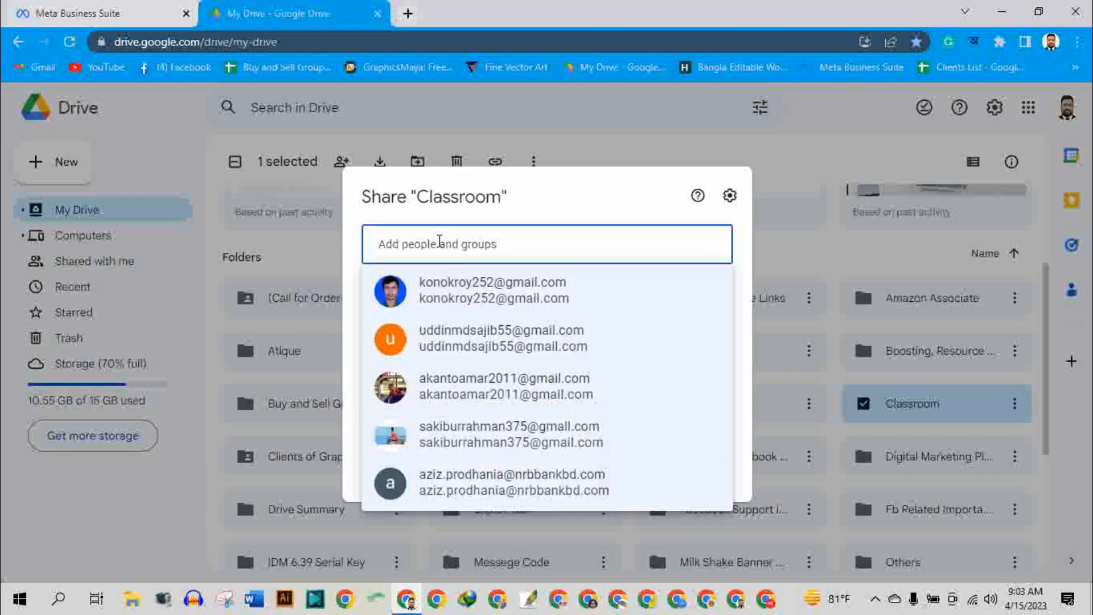
mouse_move(437, 287)
left_click(655, 135)
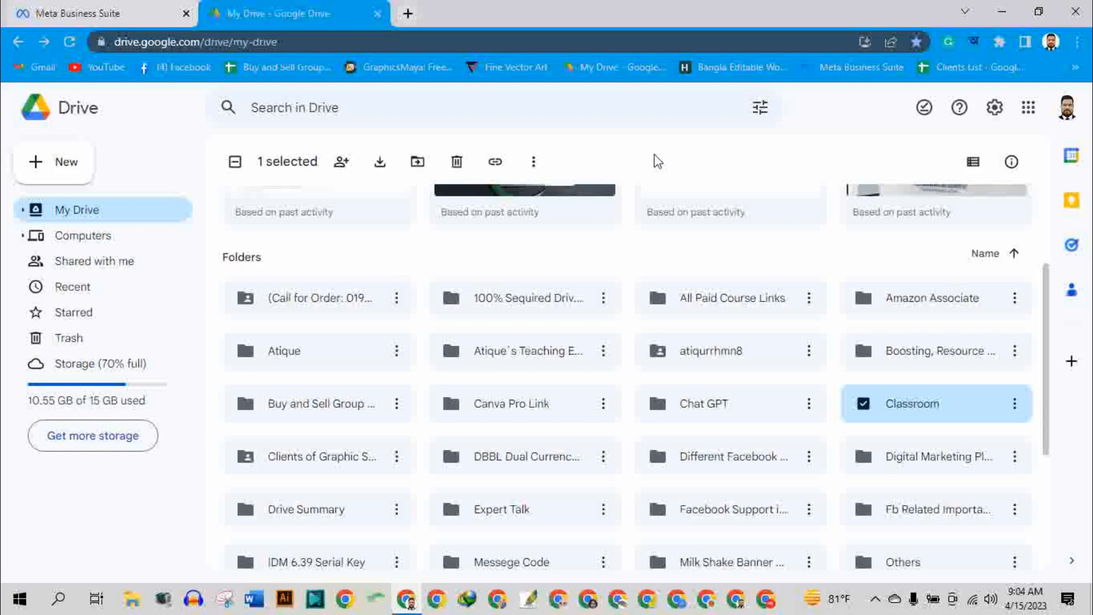
scroll(450, 393, "down", 4)
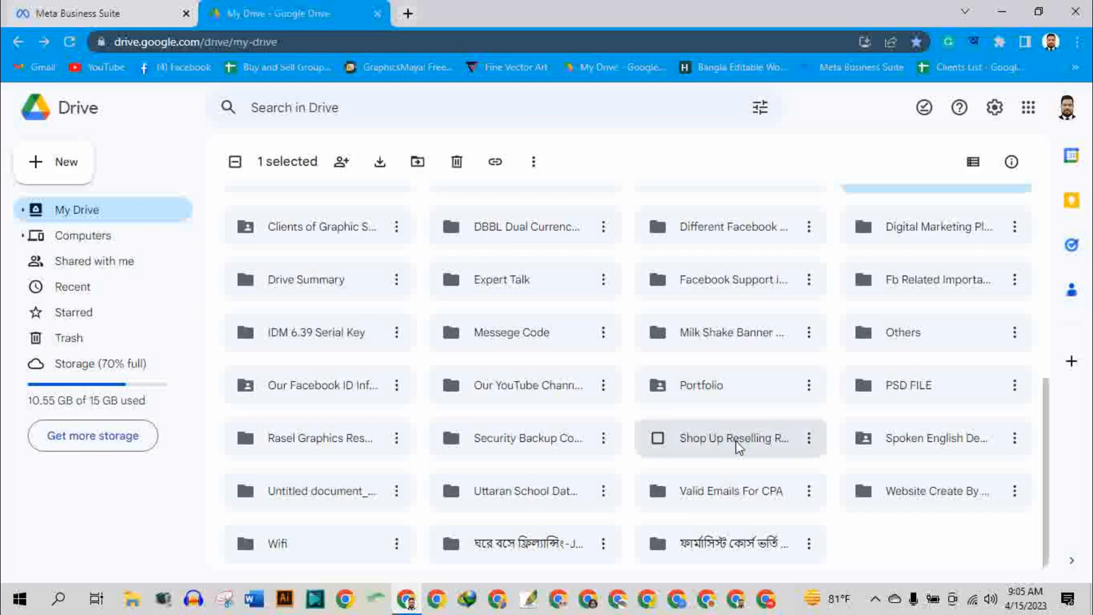
scroll(734, 444, "up", 10)
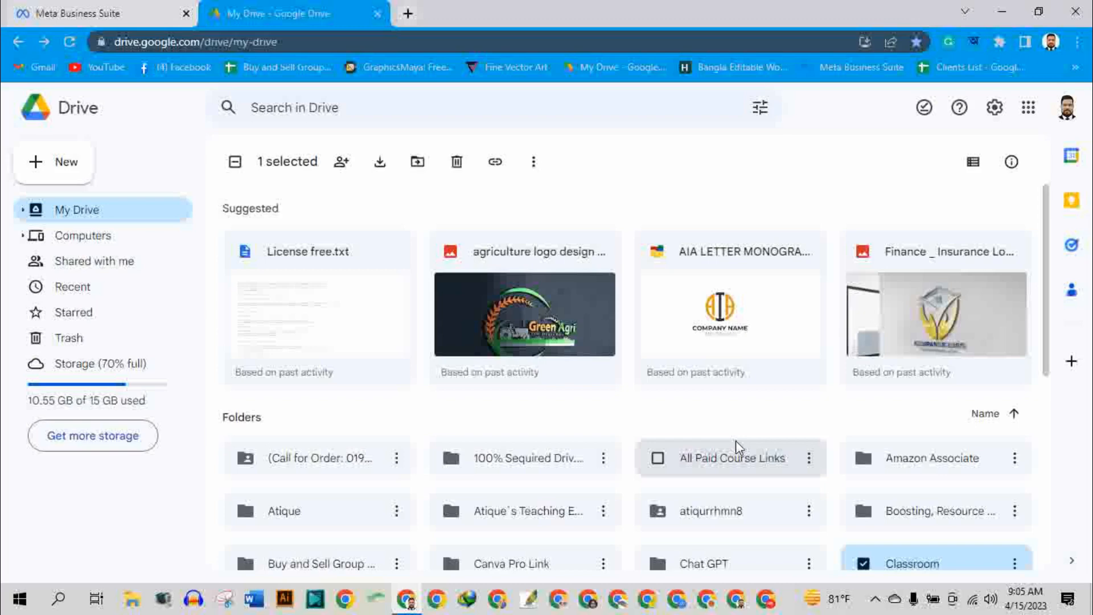
left_click(875, 599)
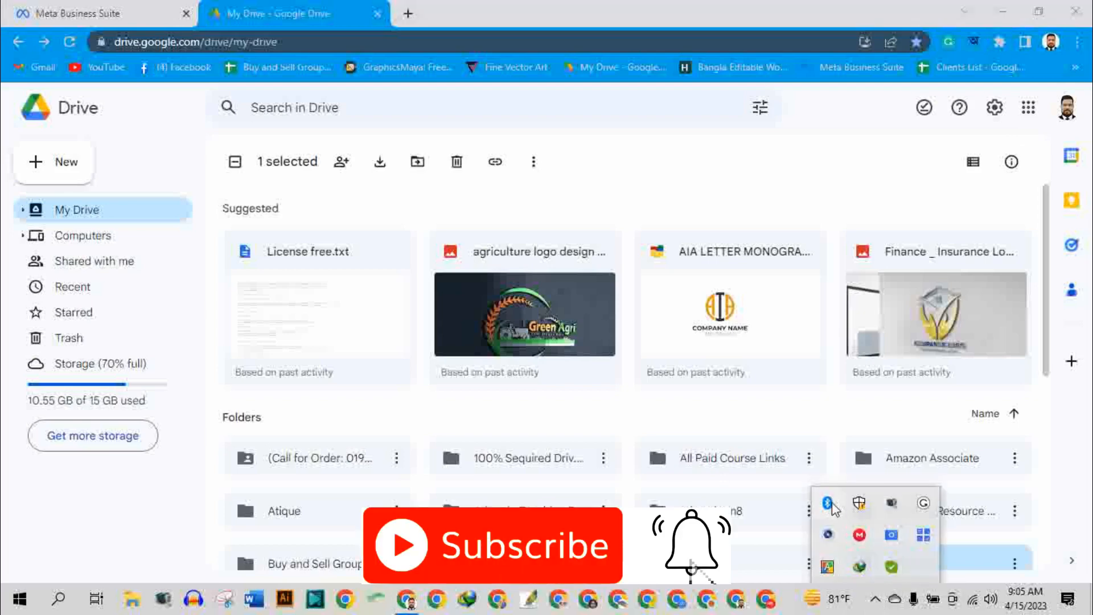
right_click(899, 505)
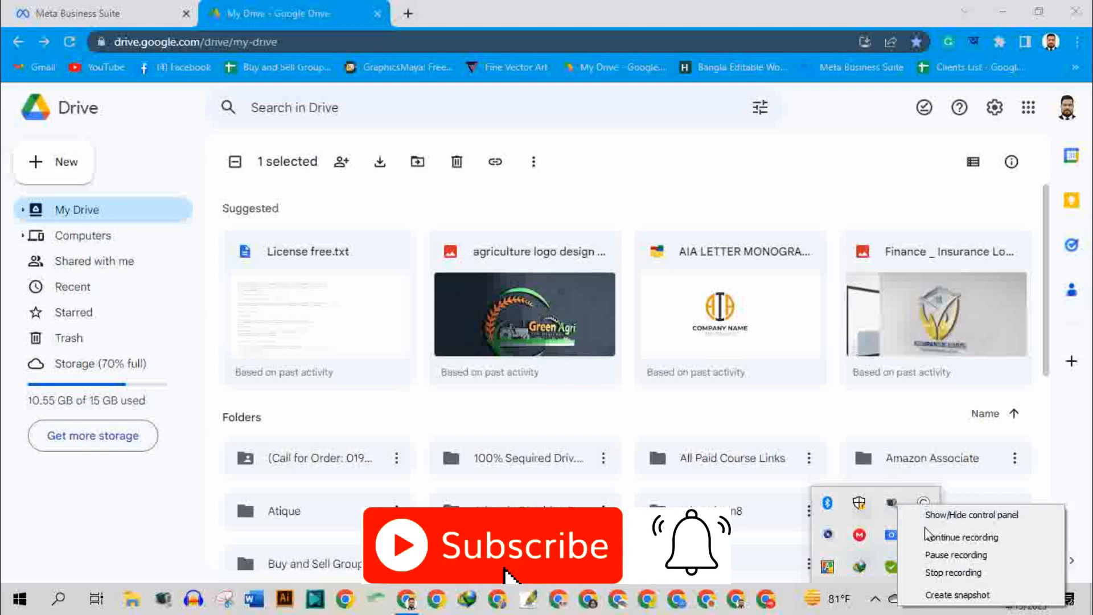
left_click(935, 516)
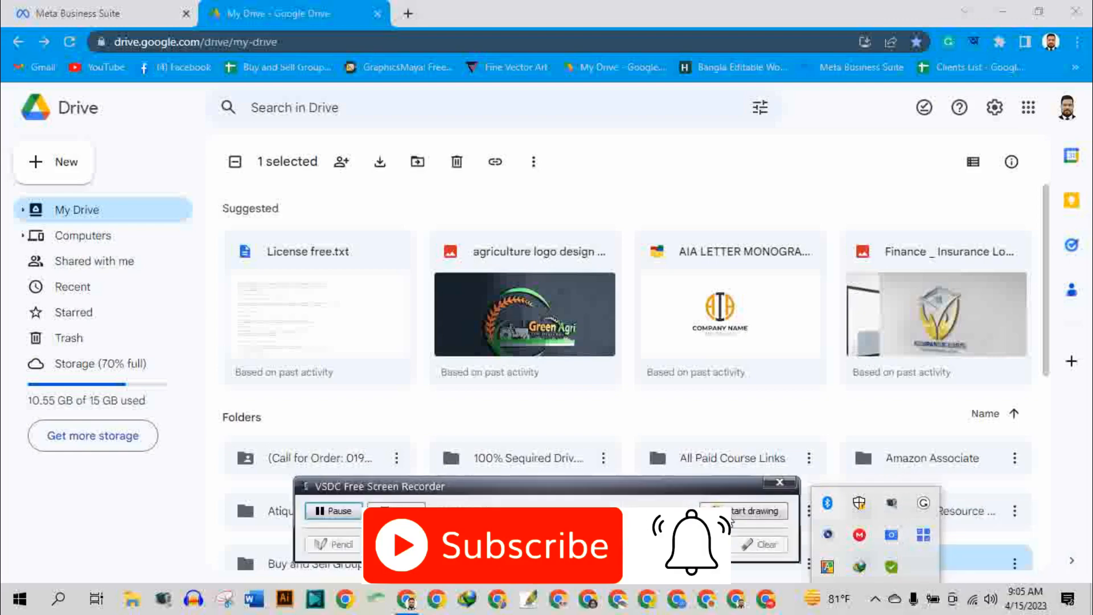